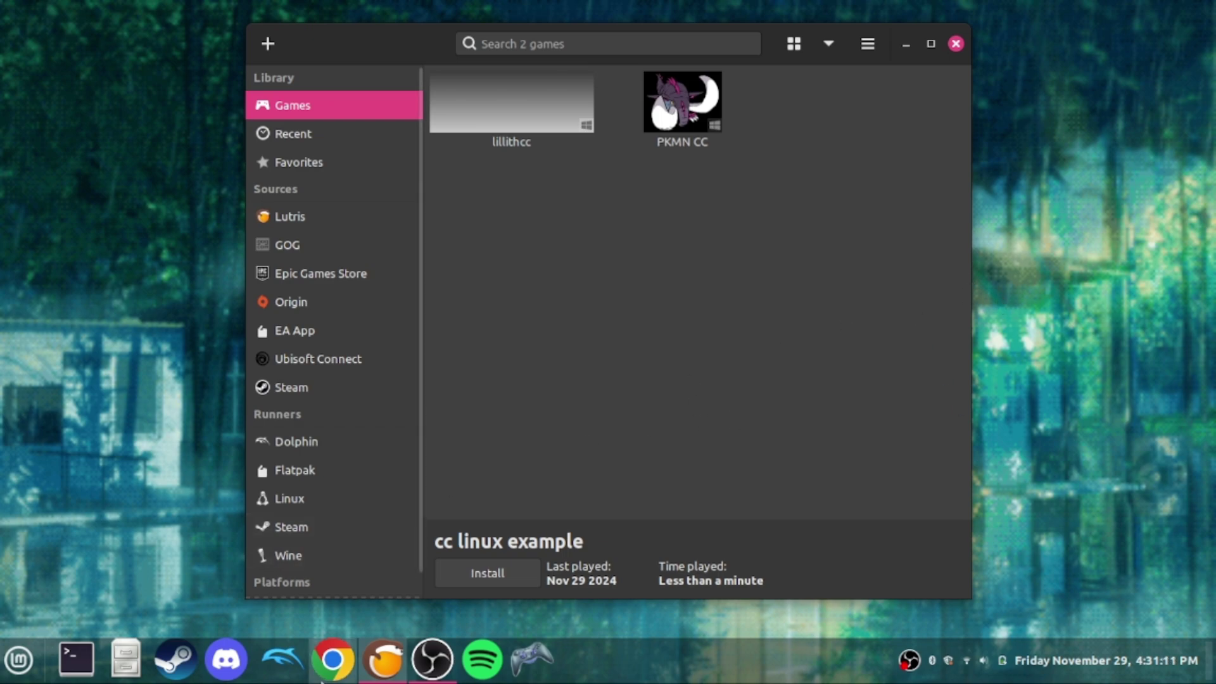
# Launch Google Chrome from the taskbar to reach the MEGA game-files link.
pyautogui.click(333, 659)
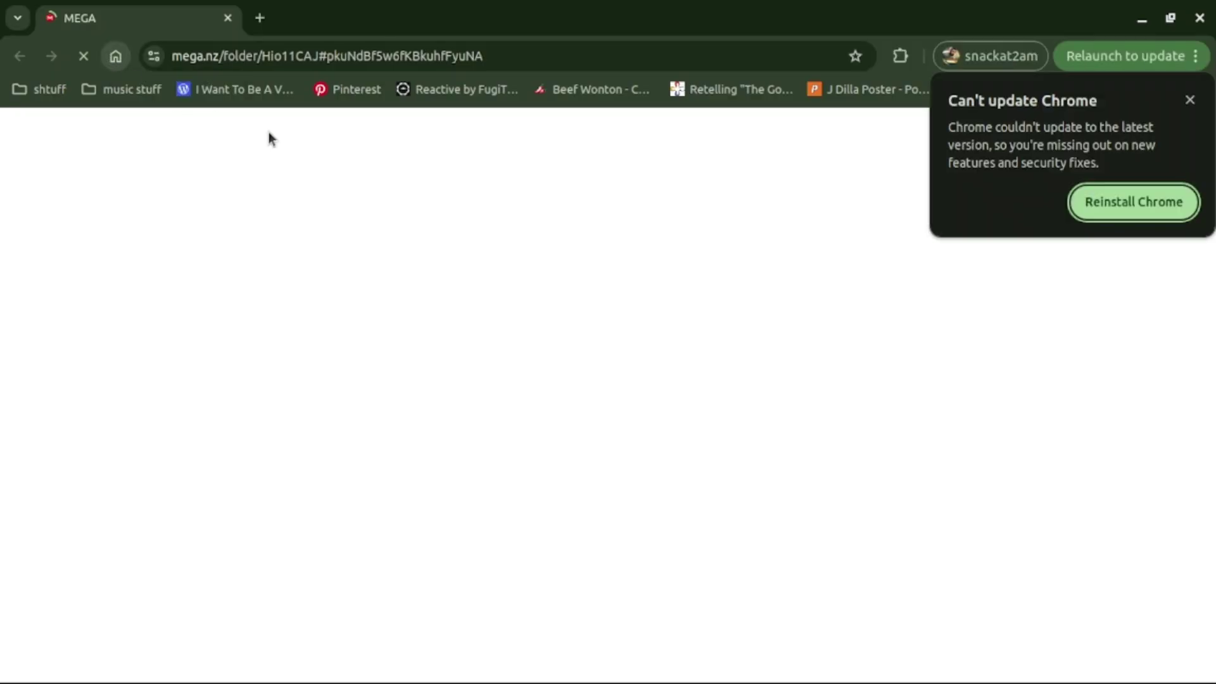
# Dismiss the Chrome update notice and scroll through the pkmn cc12 folder's file list.
pyautogui.click(1190, 99)
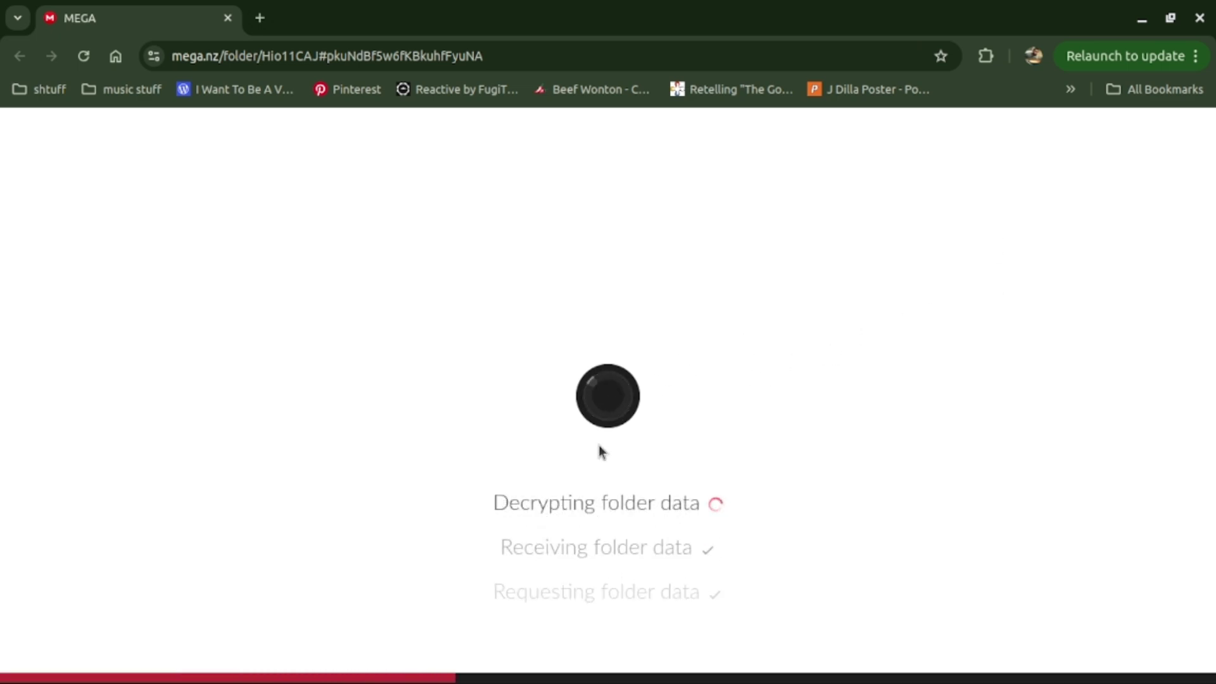
pyautogui.scroll(-10, 412, 310)
pyautogui.scroll(-10, 409, 358)
pyautogui.scroll(-10, 409, 358)
pyautogui.scroll(10, 410, 361)
pyautogui.scroll(15, 412, 370)
pyautogui.scroll(10, 413, 374)
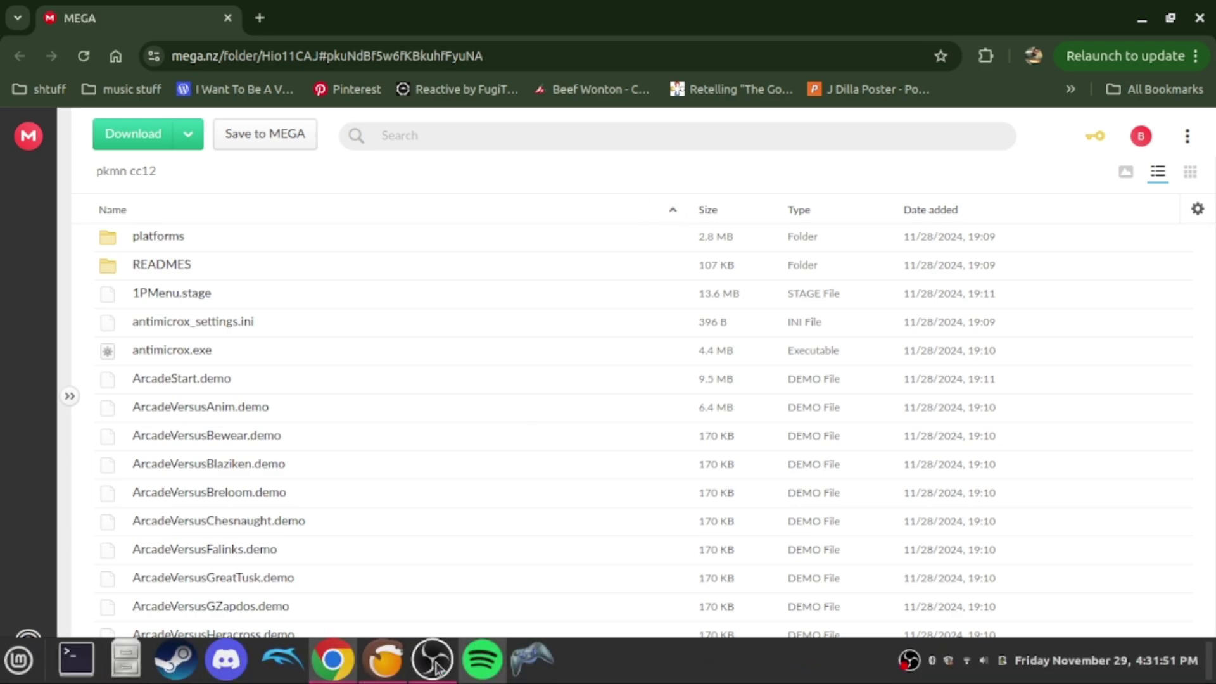
# Check the Lutris library, return to the MEGA folder, then leave it for a blank page.
pyautogui.click(398, 660)
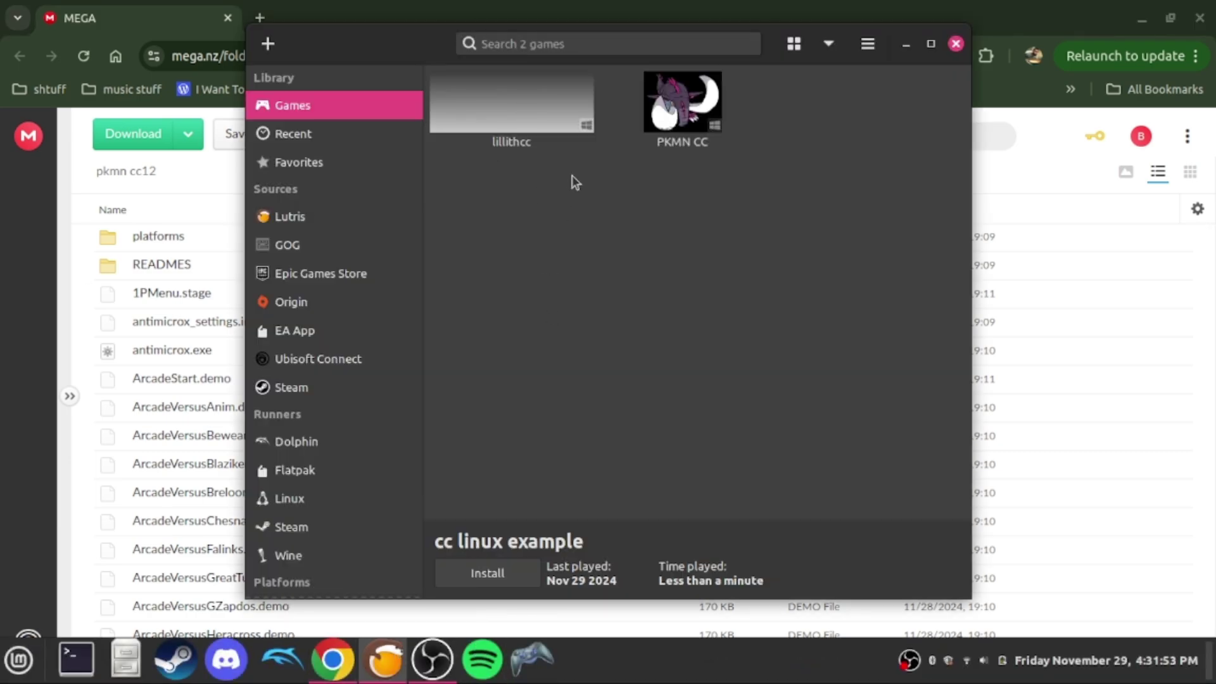
pyautogui.click(611, 12)
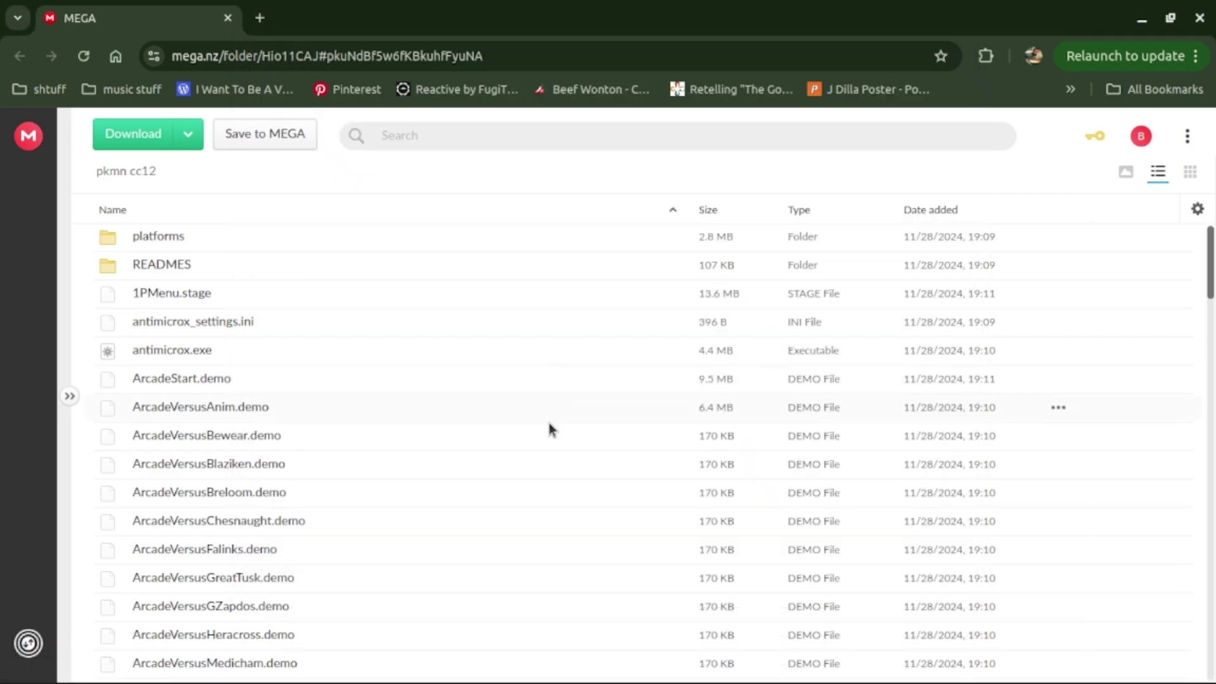
pyautogui.scroll(-20, 537, 426)
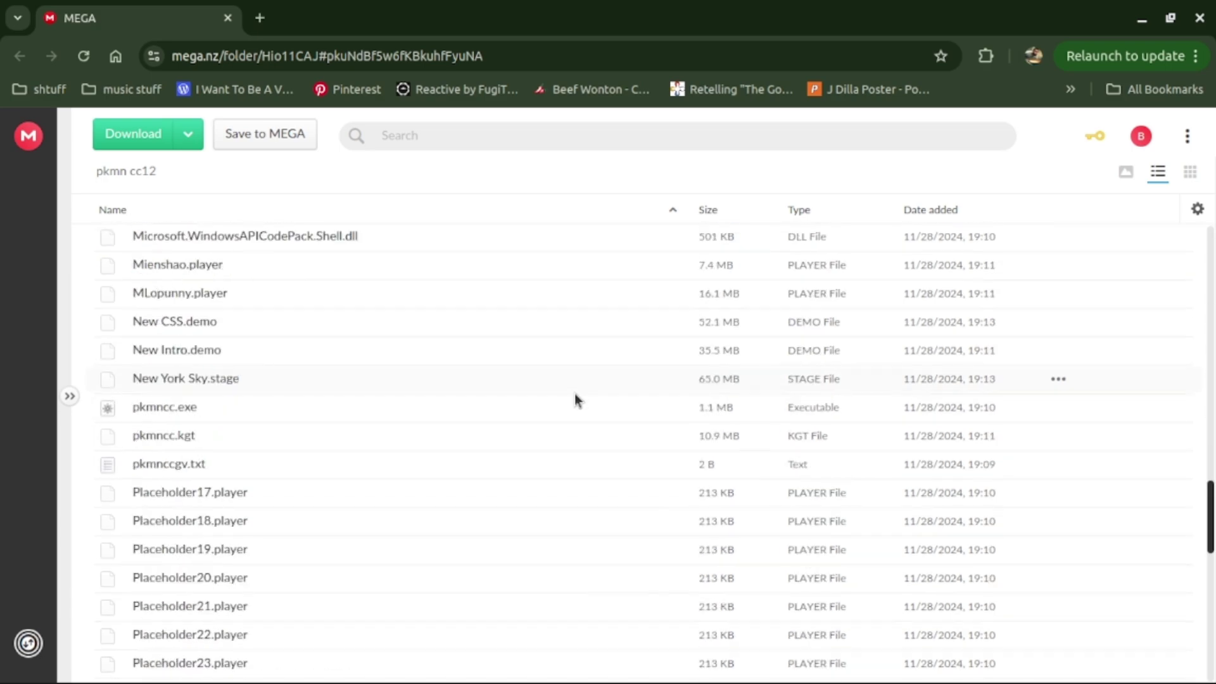
pyautogui.scroll(20, 575, 393)
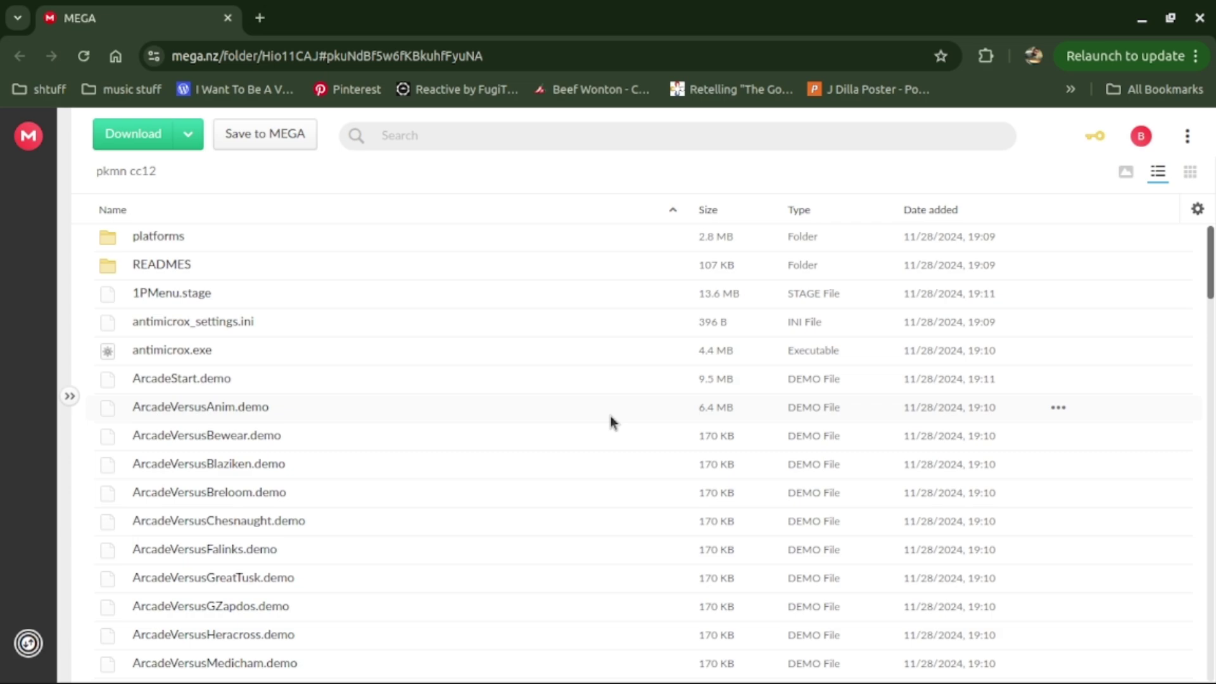
pyautogui.click(114, 56)
# Search 'lutris', read through the lutris.net downloads page, then close Chrome.
pyautogui.write('lutris')
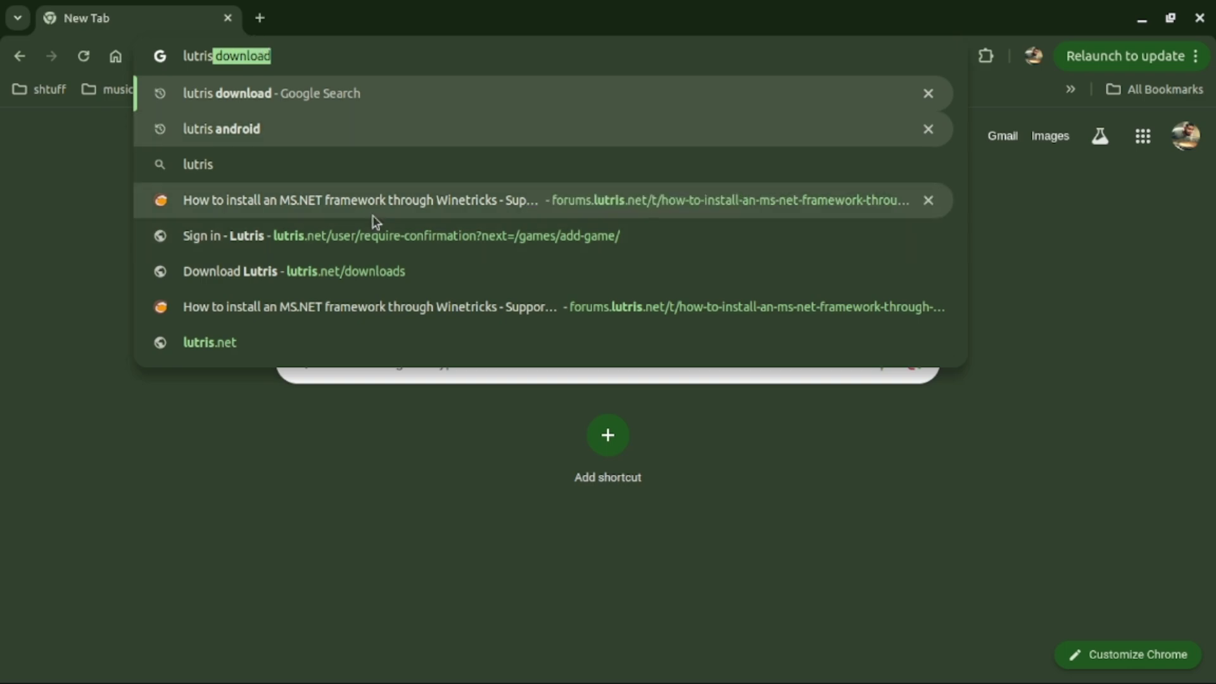
pyautogui.press('Return')
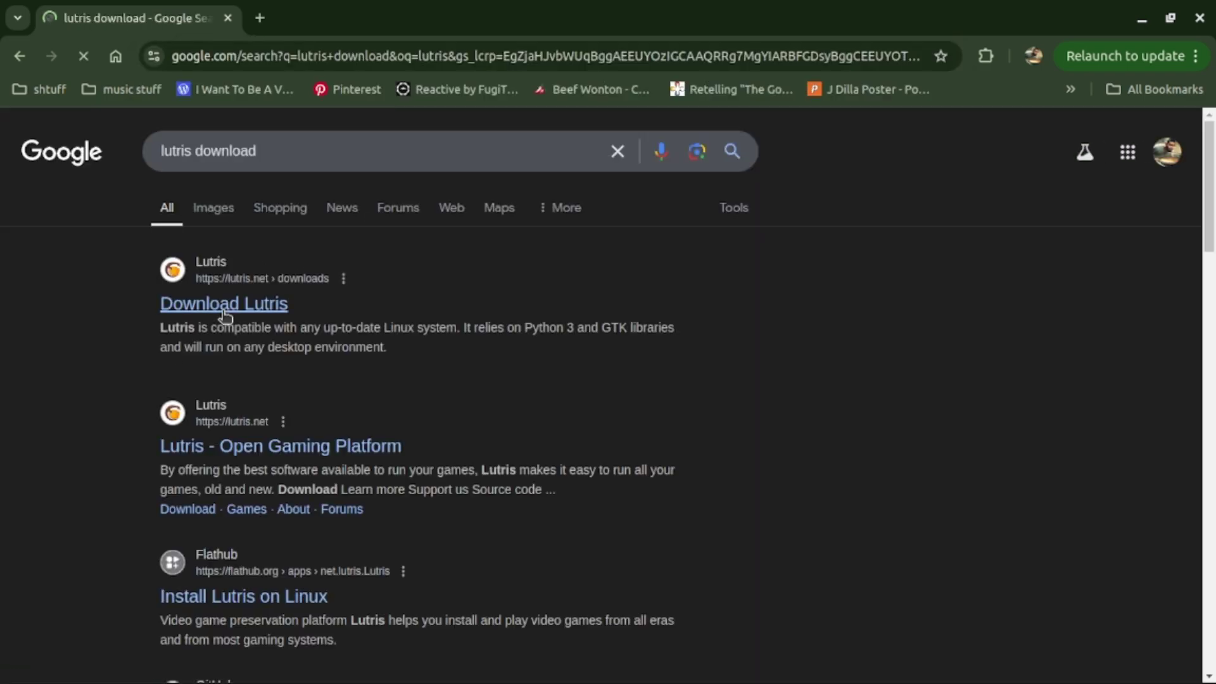
pyautogui.click(225, 315)
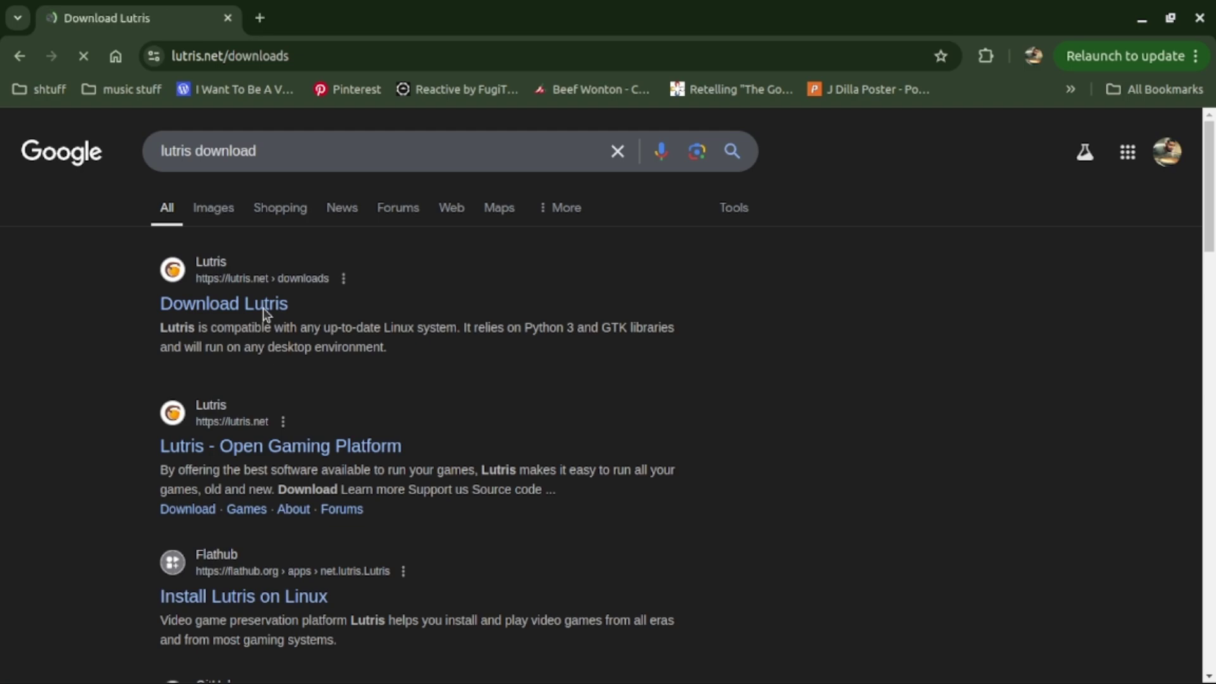
pyautogui.scroll(-5, 304, 304)
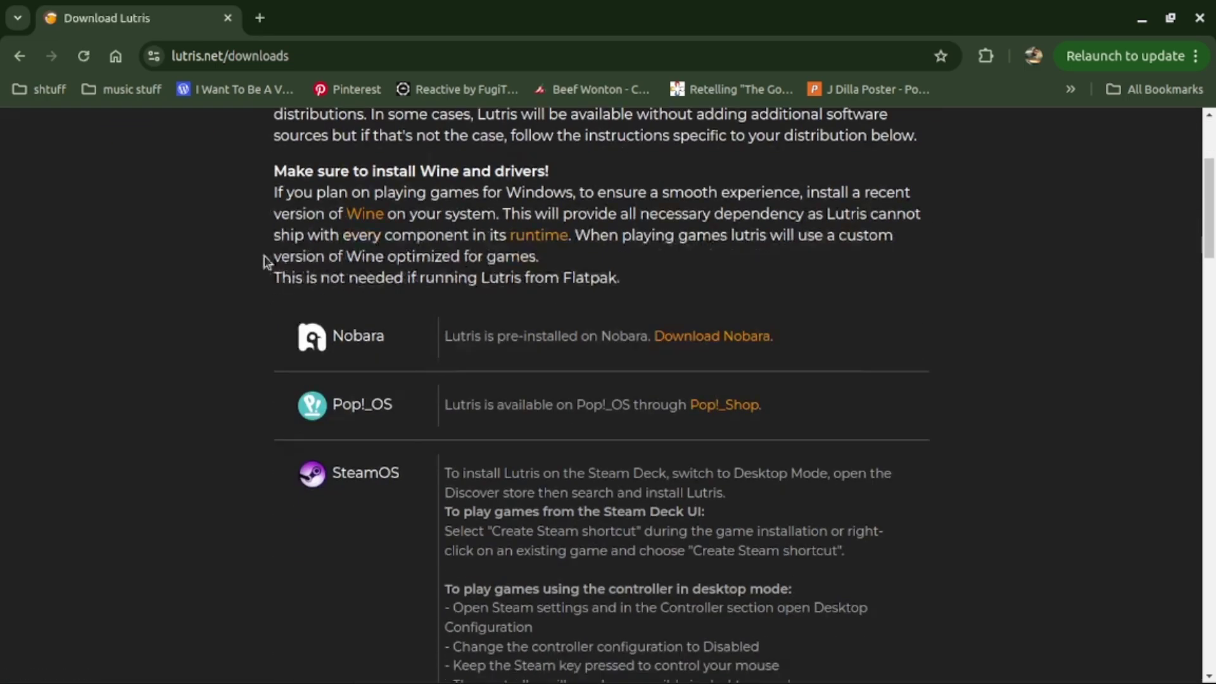
pyautogui.scroll(-12, 335, 340)
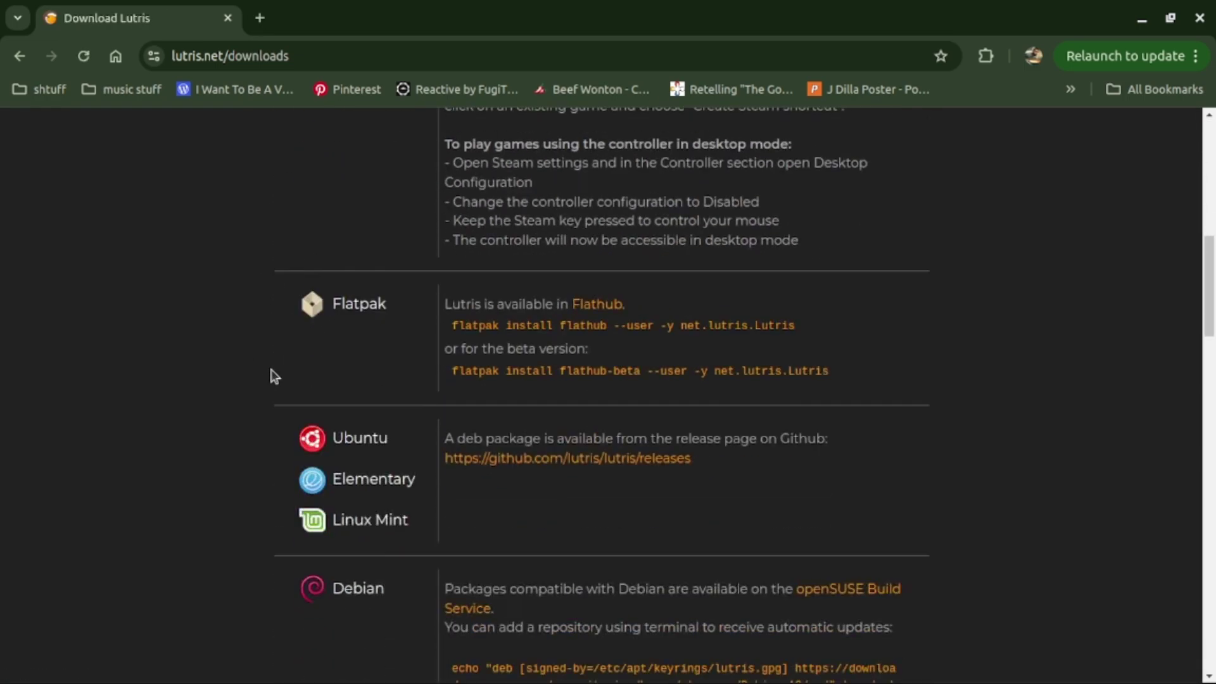
pyautogui.scroll(-7, 298, 379)
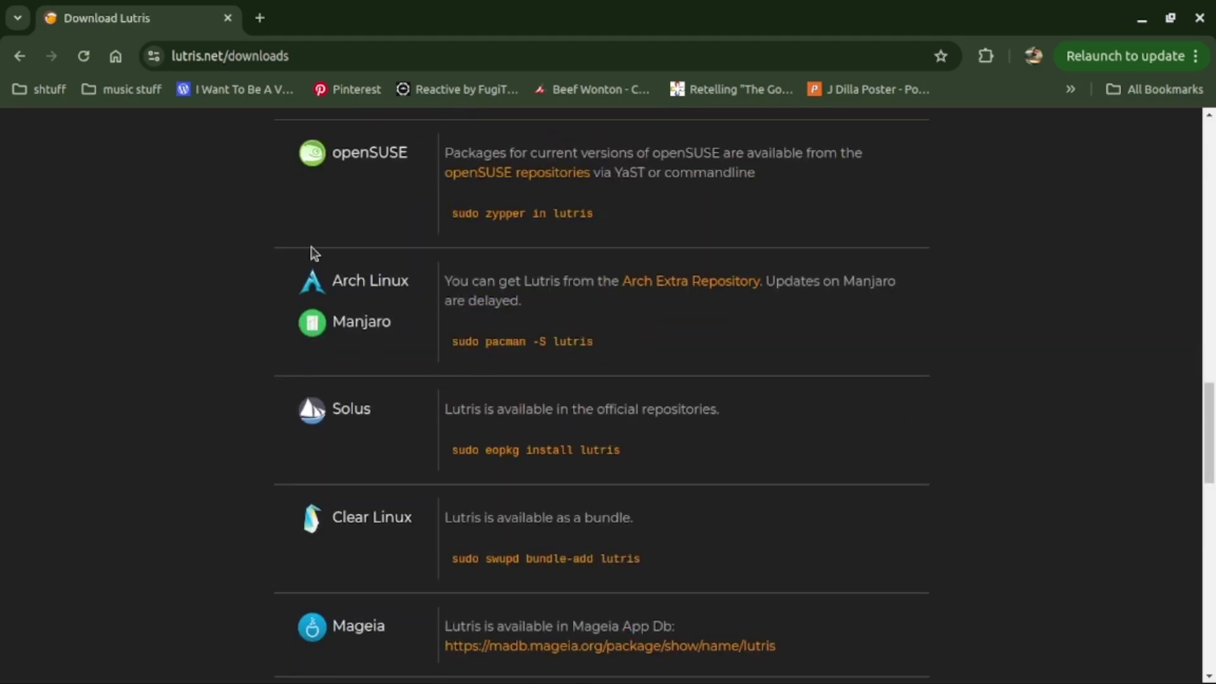
pyautogui.scroll(-15, 352, 312)
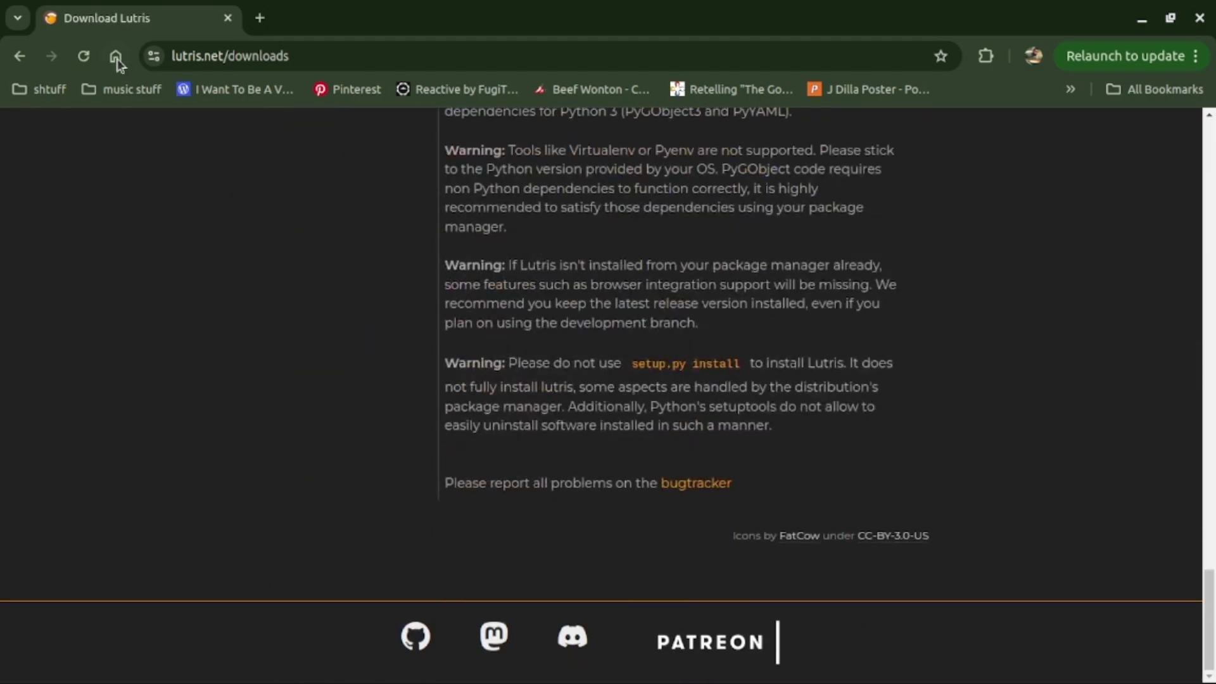
pyautogui.click(116, 58)
pyautogui.click(1199, 18)
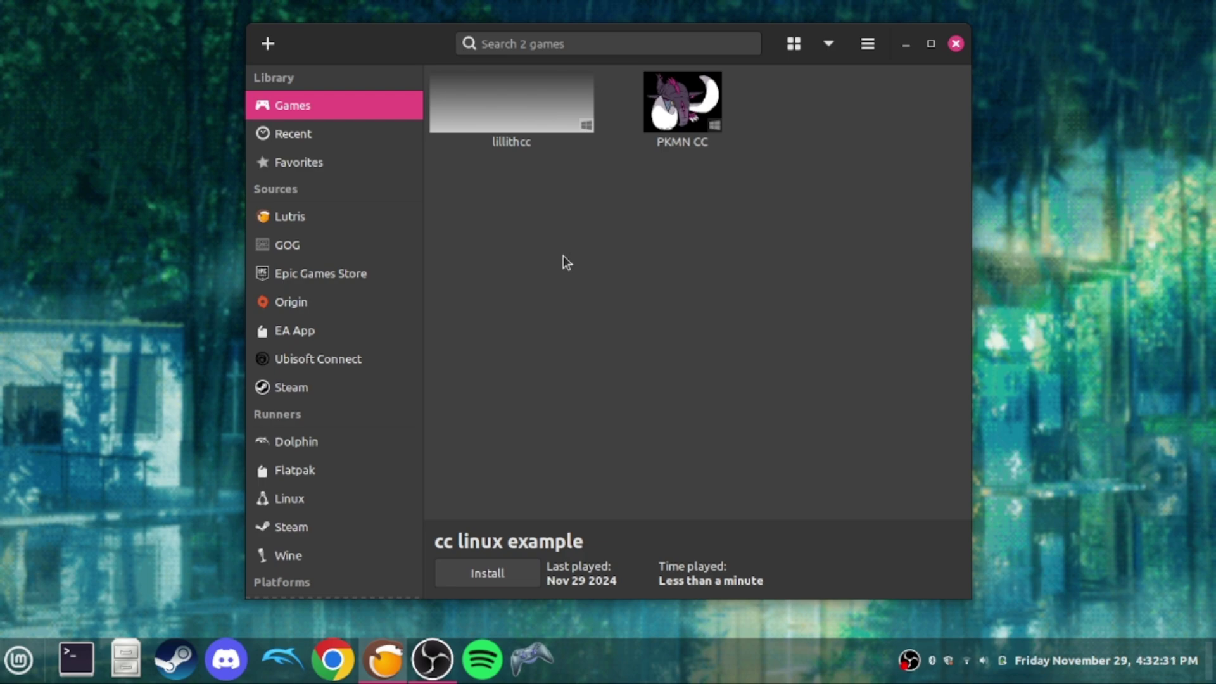
# Add a Windows executable game named 'close combat linux example' with the Windows 10 64-bit preset.
pyautogui.click(280, 47)
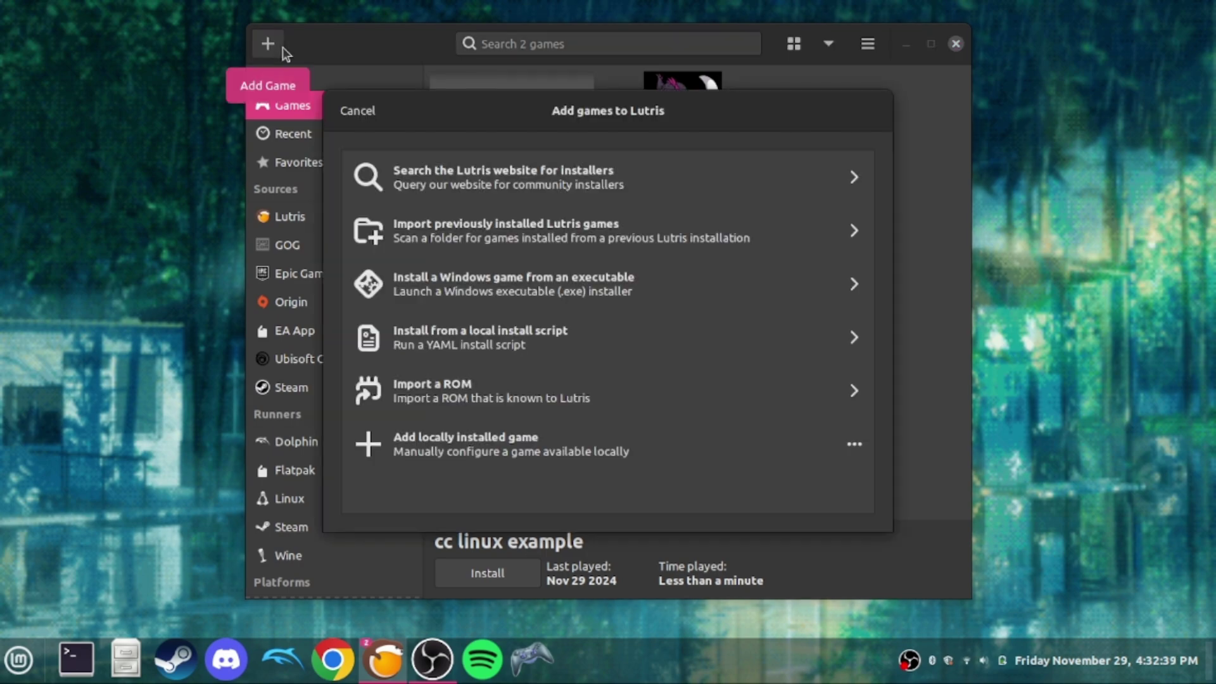
pyautogui.click(549, 297)
pyautogui.click(481, 184)
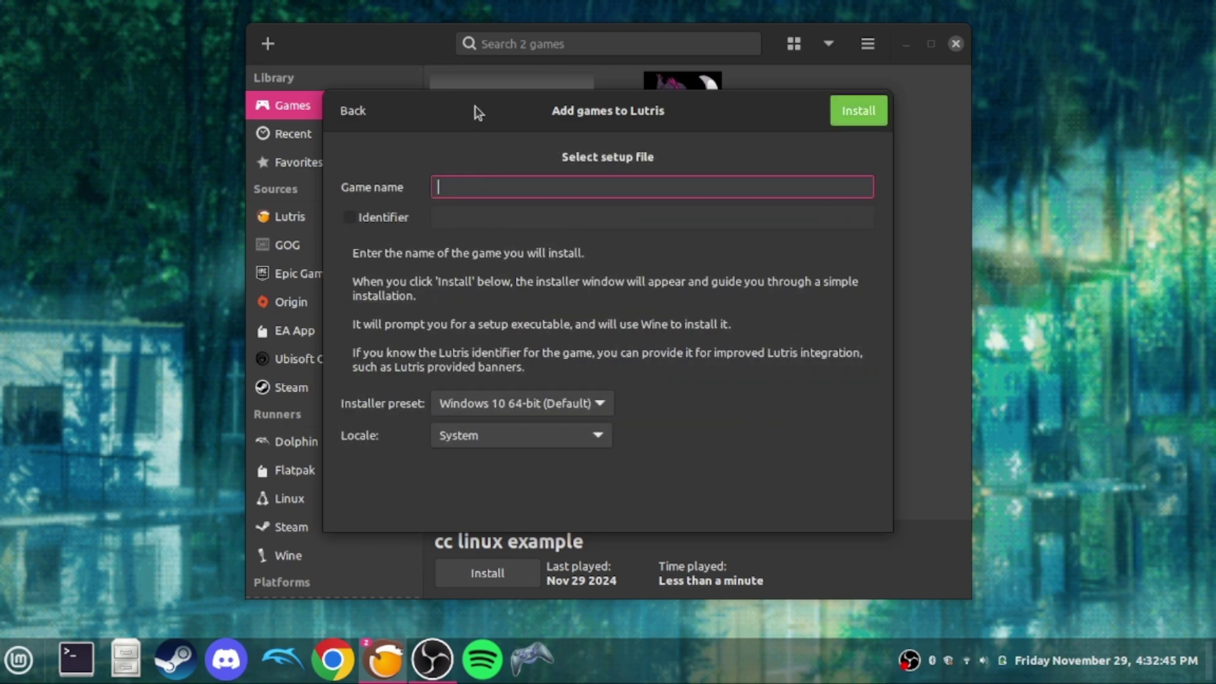
pyautogui.write('close conbat')
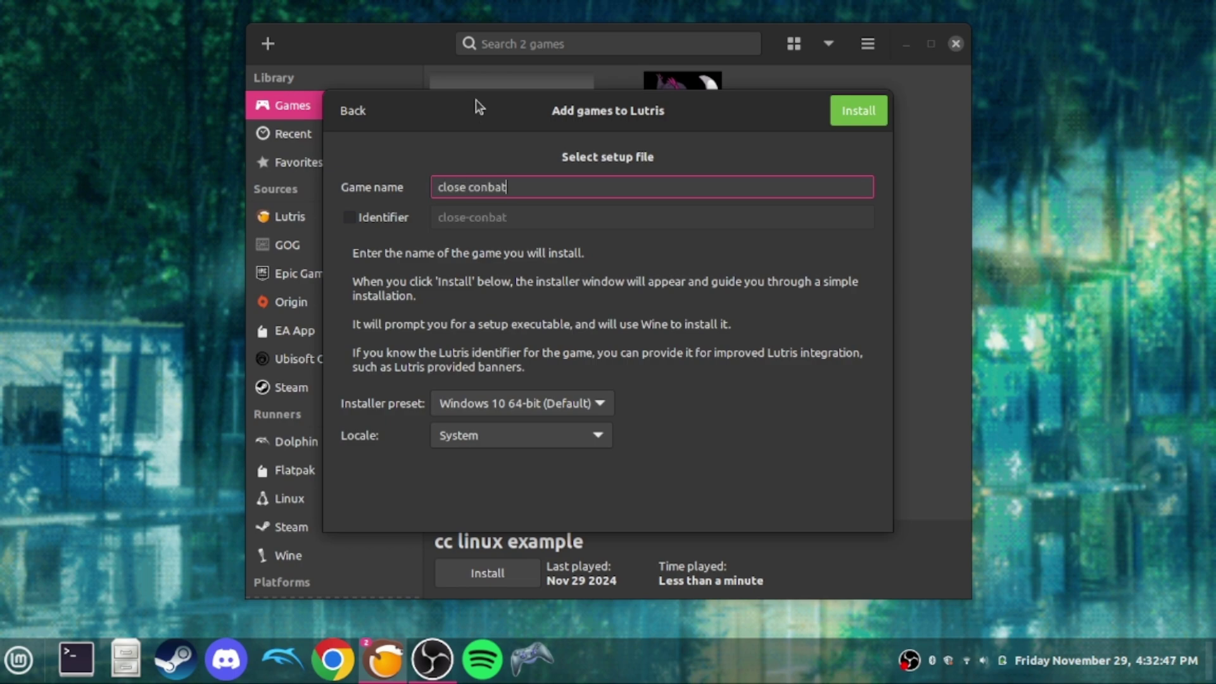
pyautogui.press('BackSpace')
pyautogui.press('BackSpace')
pyautogui.press('BackSpace')
pyautogui.press('BackSpace')
pyautogui.press('BackSpace')
pyautogui.press('BackSpace')
pyautogui.write('ombat linux example')
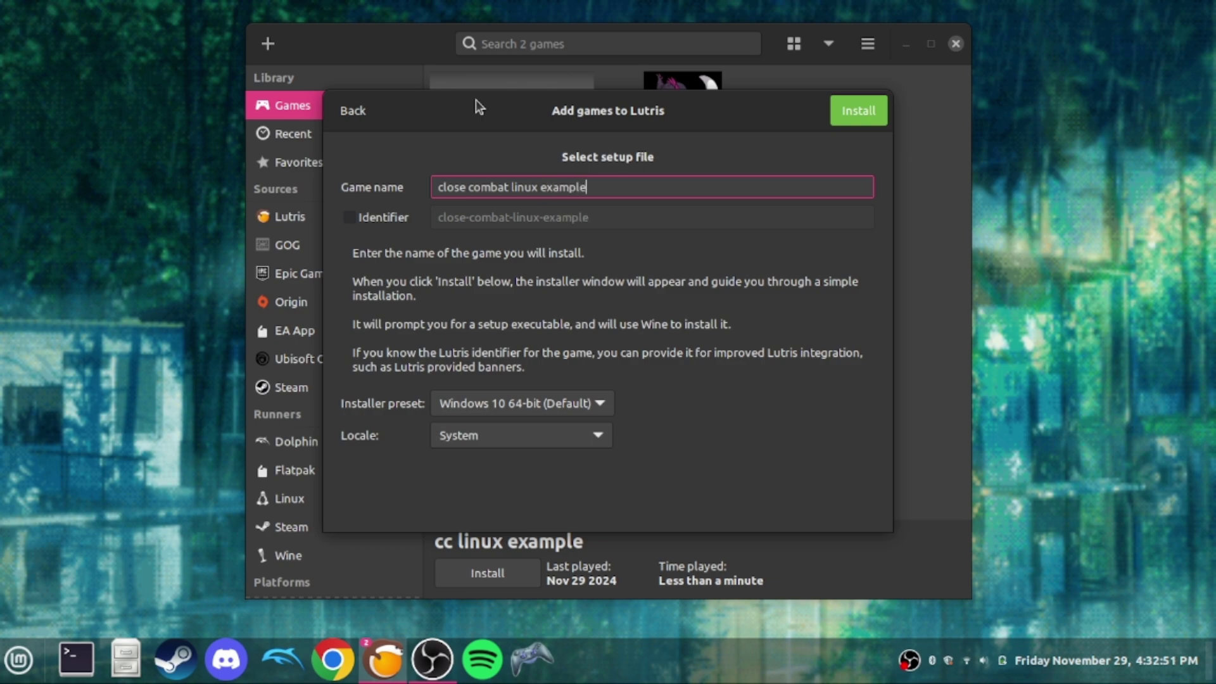
pyautogui.click(514, 401)
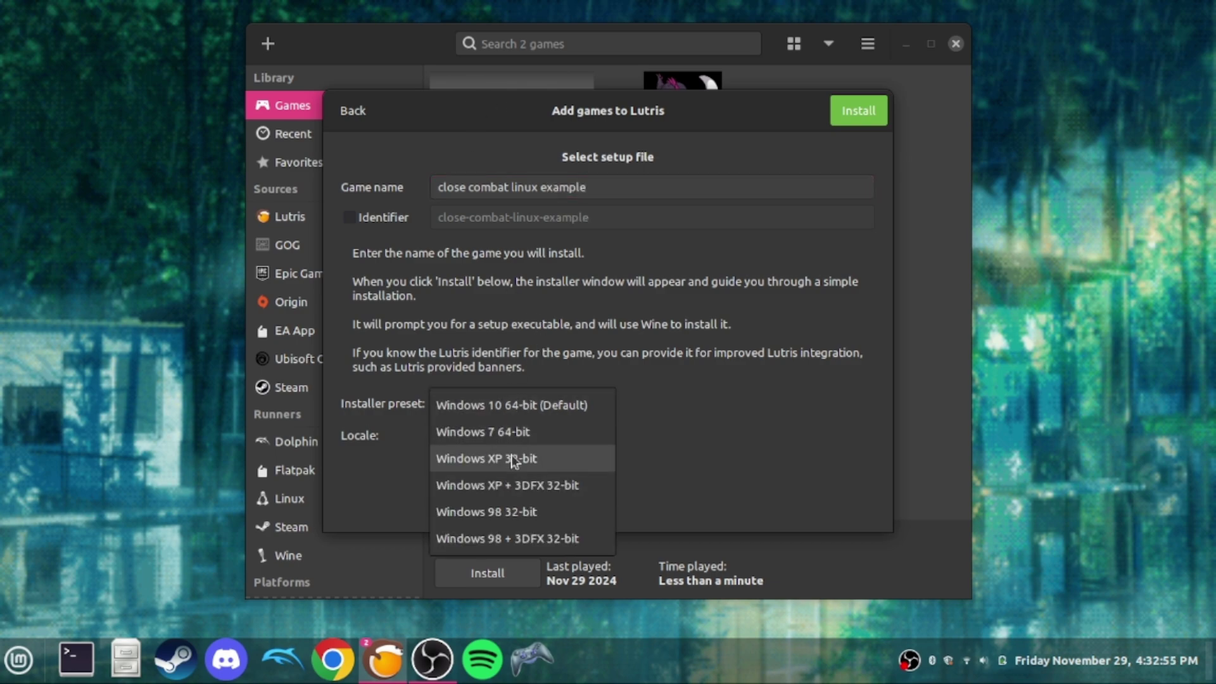
pyautogui.click(515, 407)
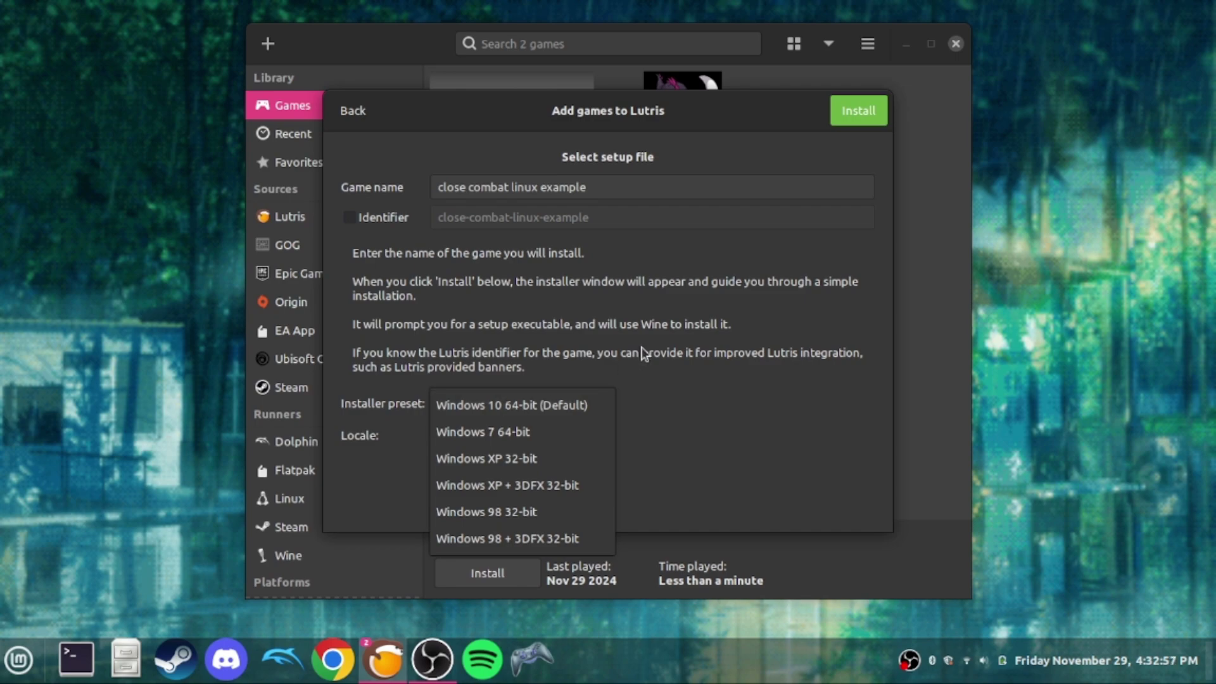
# Continue the installer, keeping the default installation folder.
pyautogui.click(857, 105)
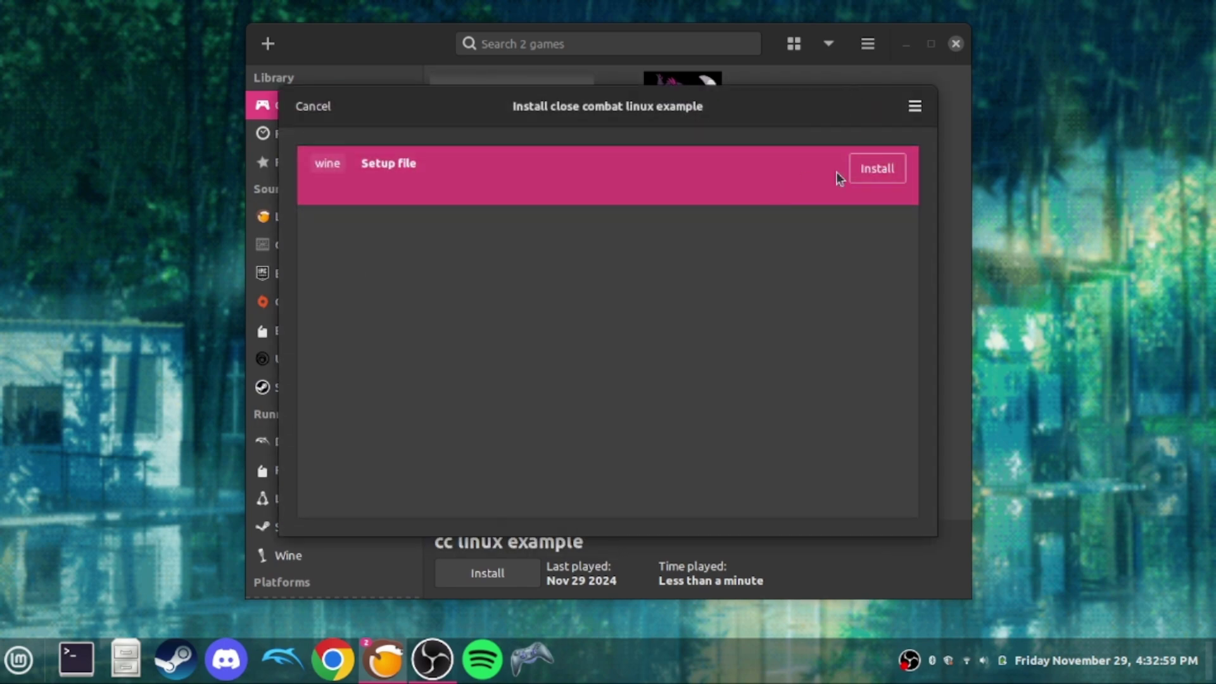
pyautogui.click(879, 171)
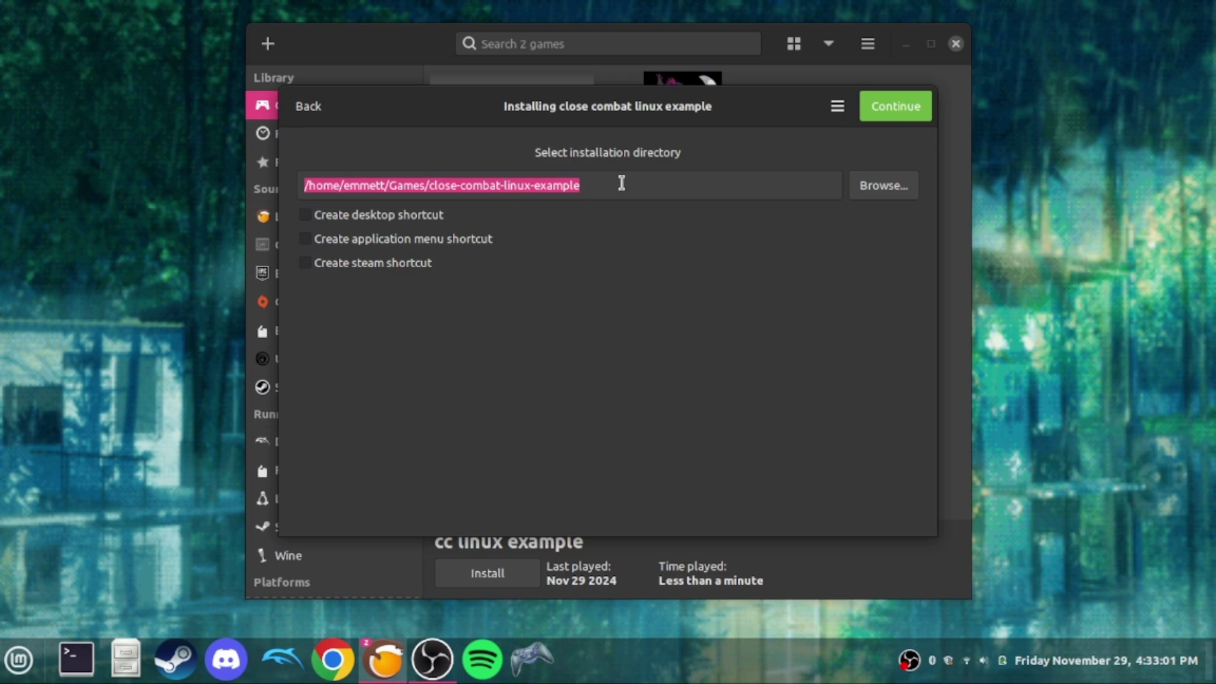
pyautogui.click(898, 195)
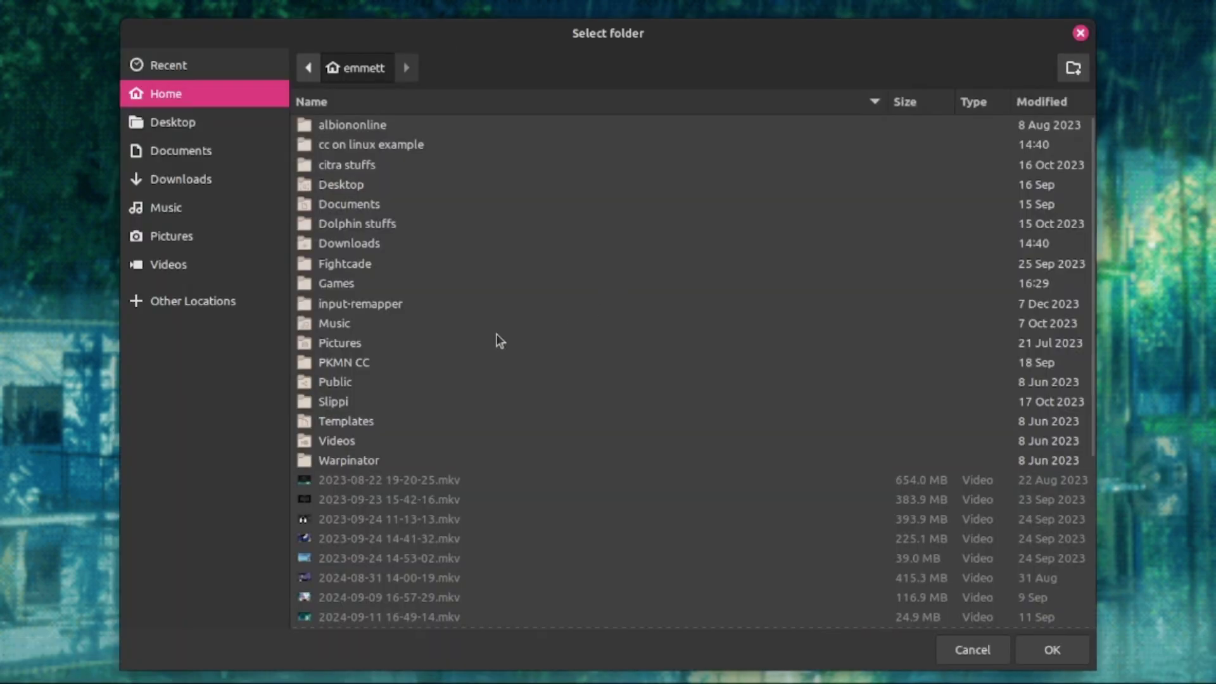
pyautogui.click(974, 650)
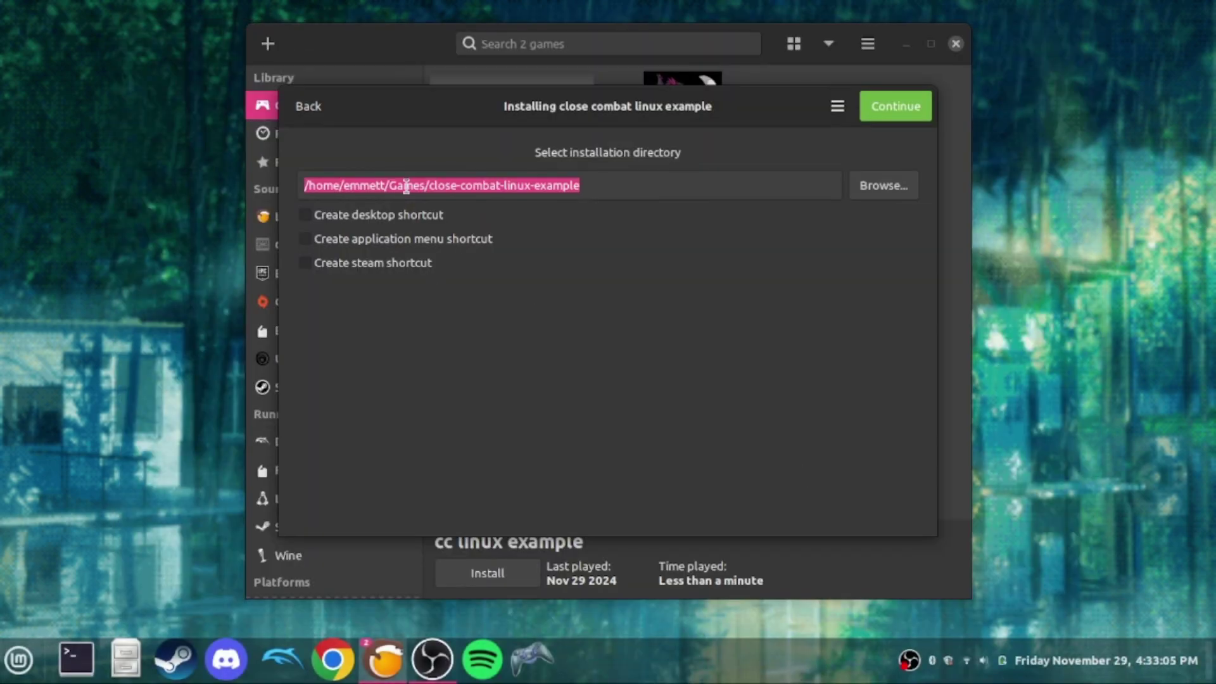
pyautogui.click(889, 106)
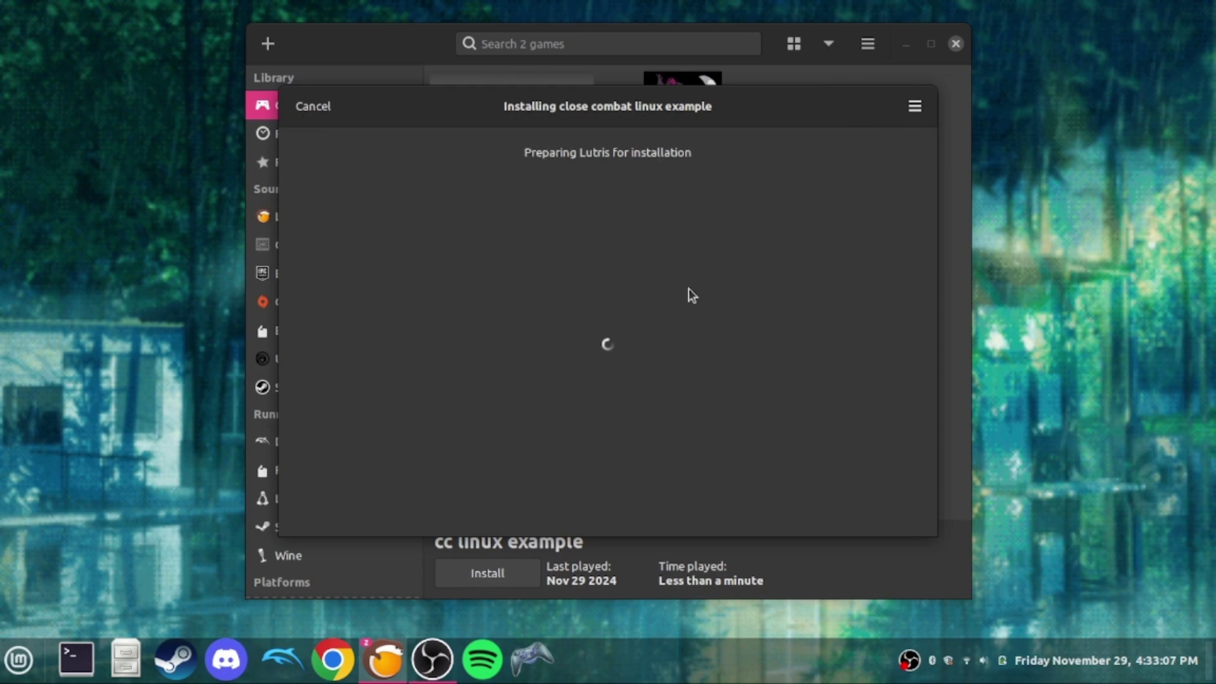
# Set the setup file to pkmncc.exe in cc on linux example > pkmn cc12.
pyautogui.click(722, 213)
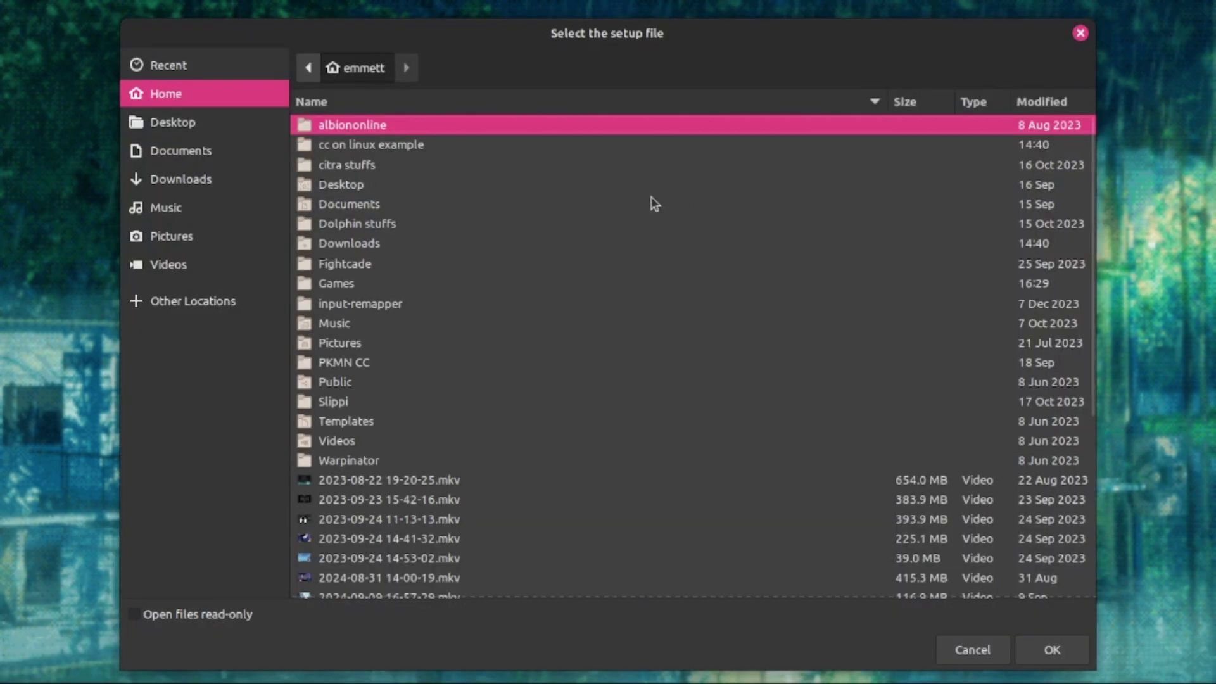
pyautogui.doubleClick(391, 145)
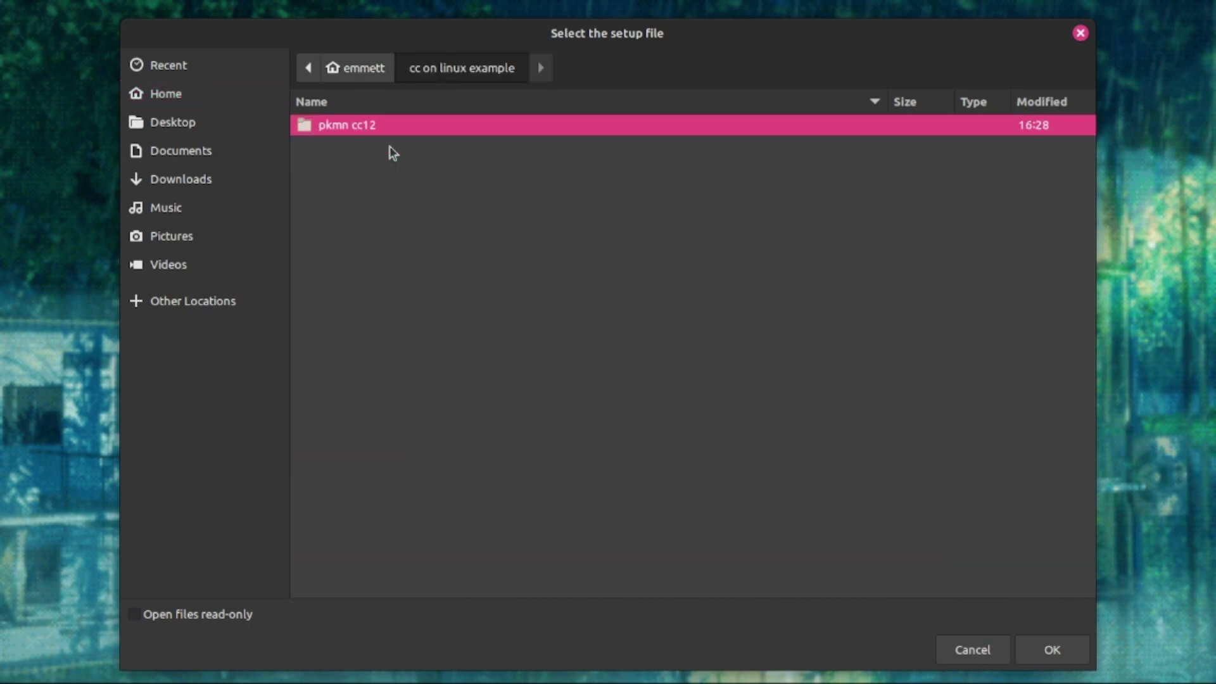
pyautogui.click(350, 75)
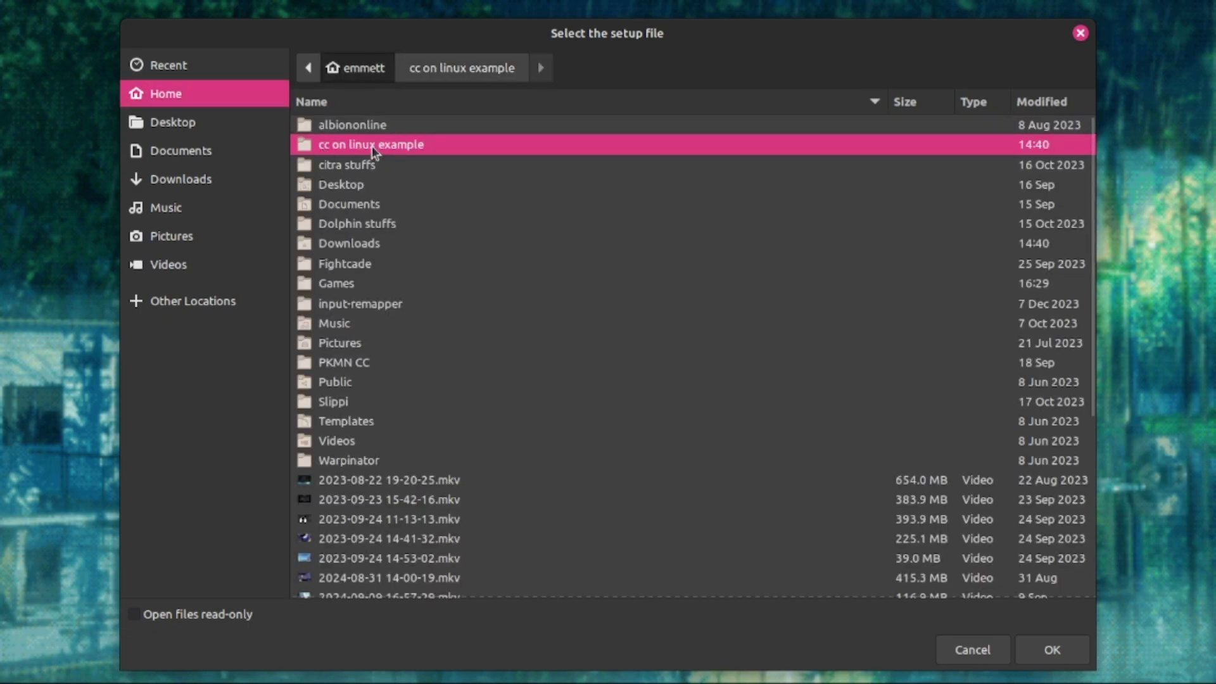
pyautogui.doubleClick(410, 144)
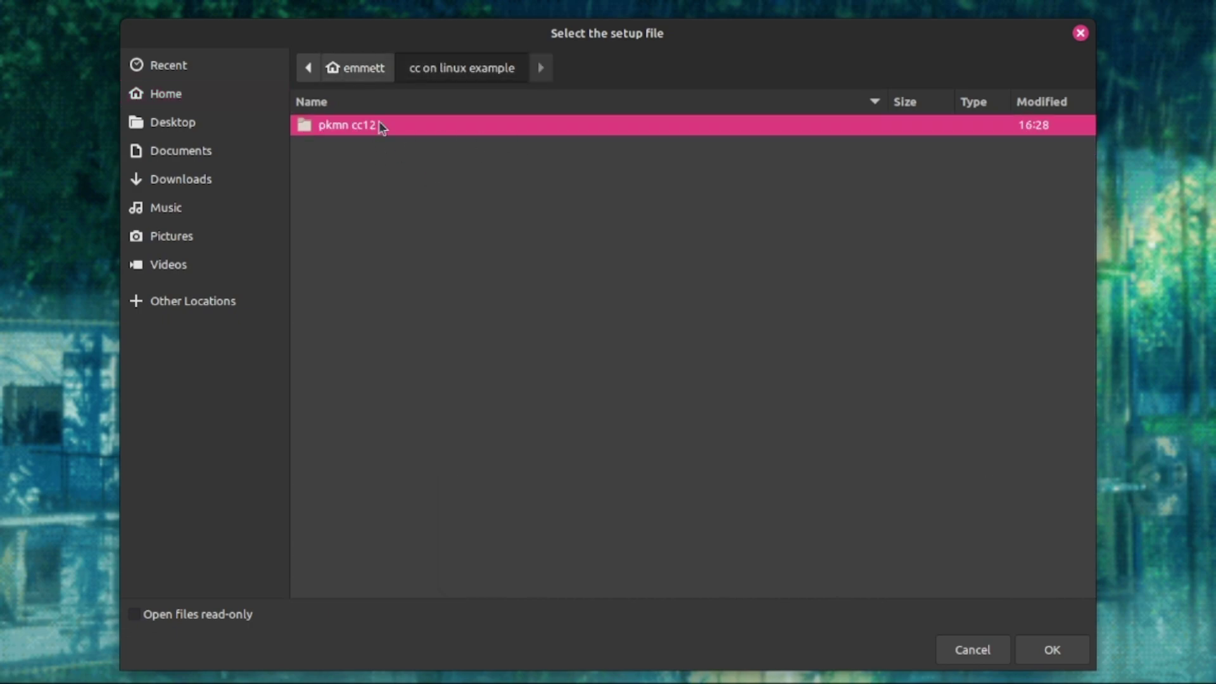
pyautogui.doubleClick(341, 124)
pyautogui.scroll(-5, 329, 247)
pyautogui.scroll(-12, 319, 256)
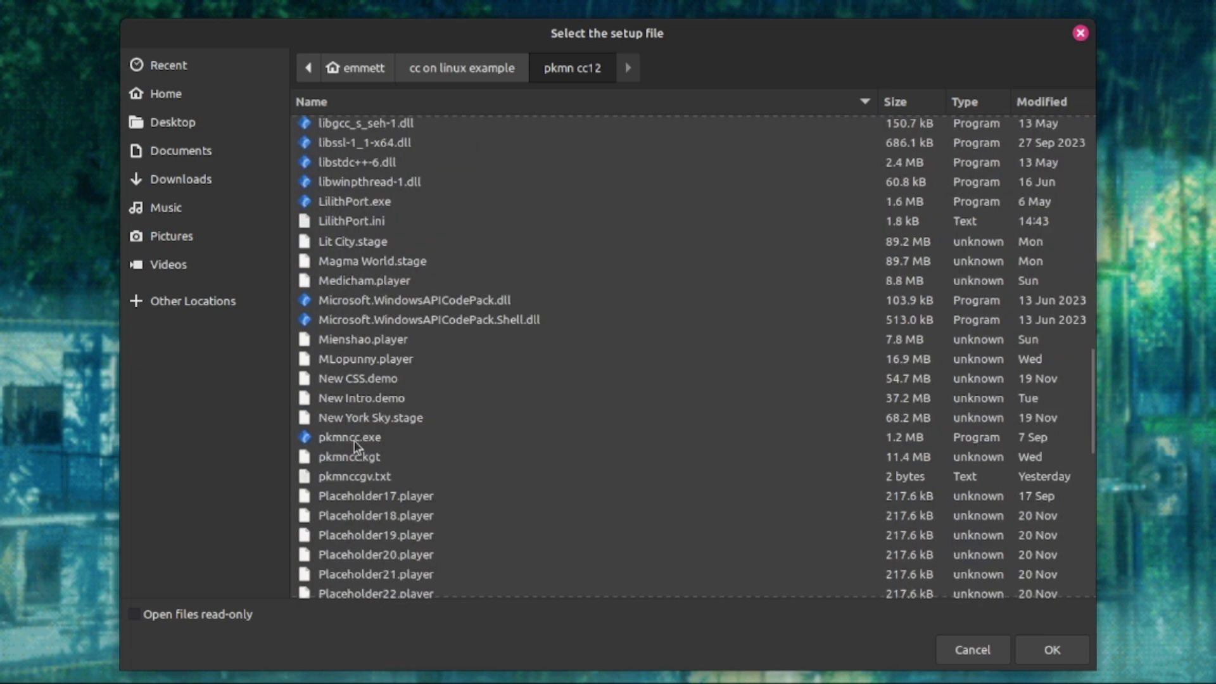
pyautogui.doubleClick(352, 437)
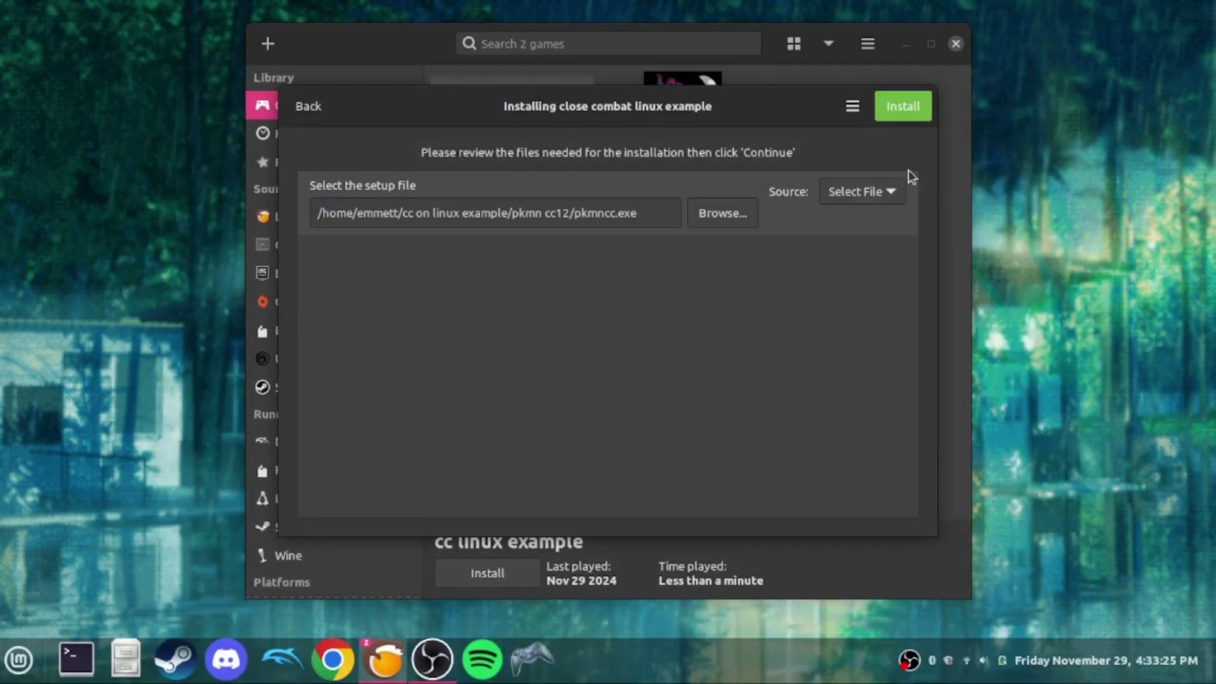
# Install the game, letting pkmncc run once past its title menu before closing it.
pyautogui.click(915, 108)
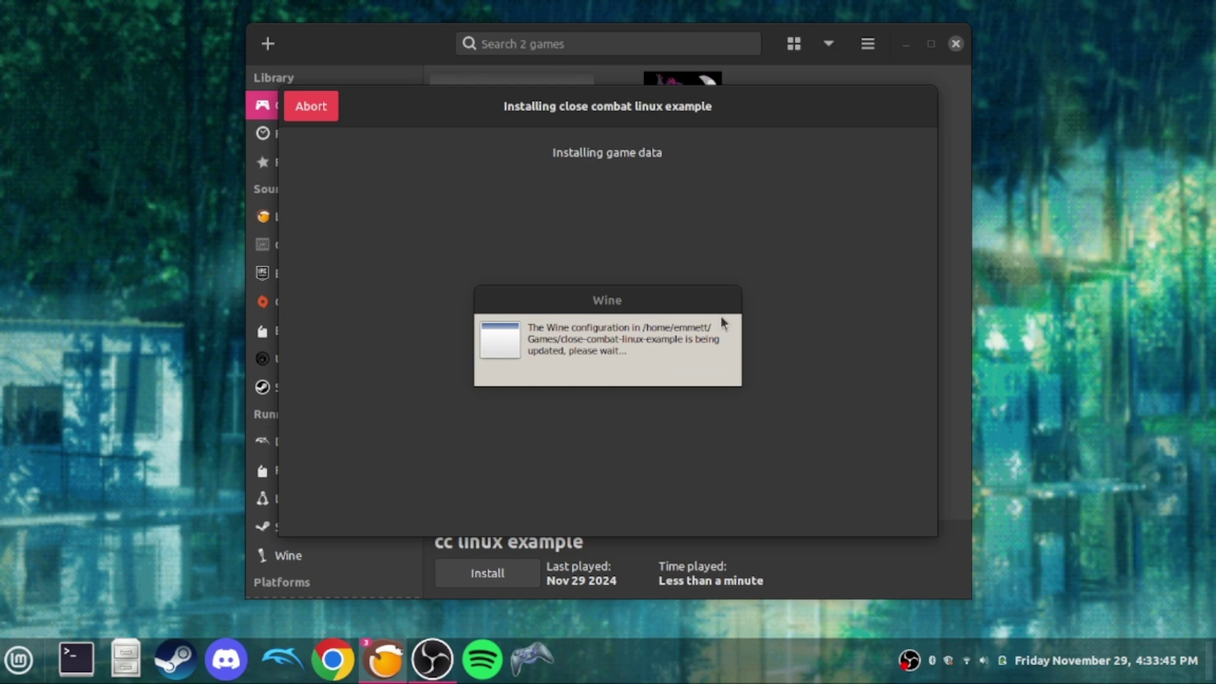
pyautogui.moveTo(641, 305); pyautogui.dragTo(642, 281)
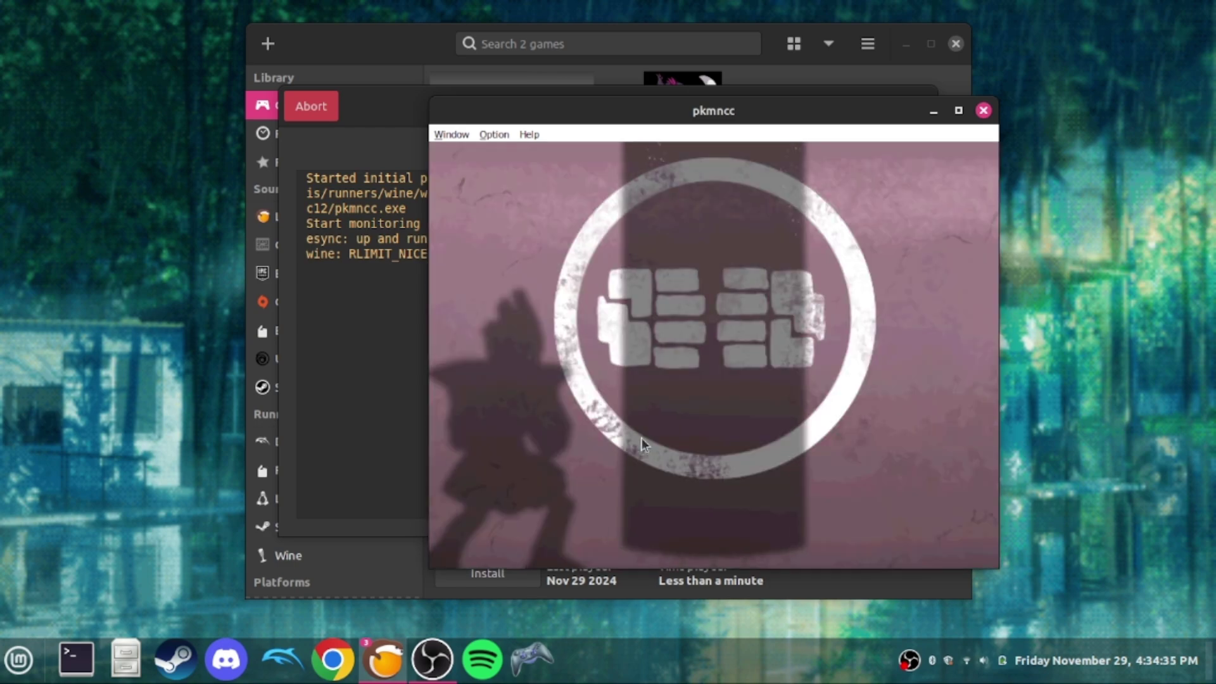
pyautogui.press('Return')
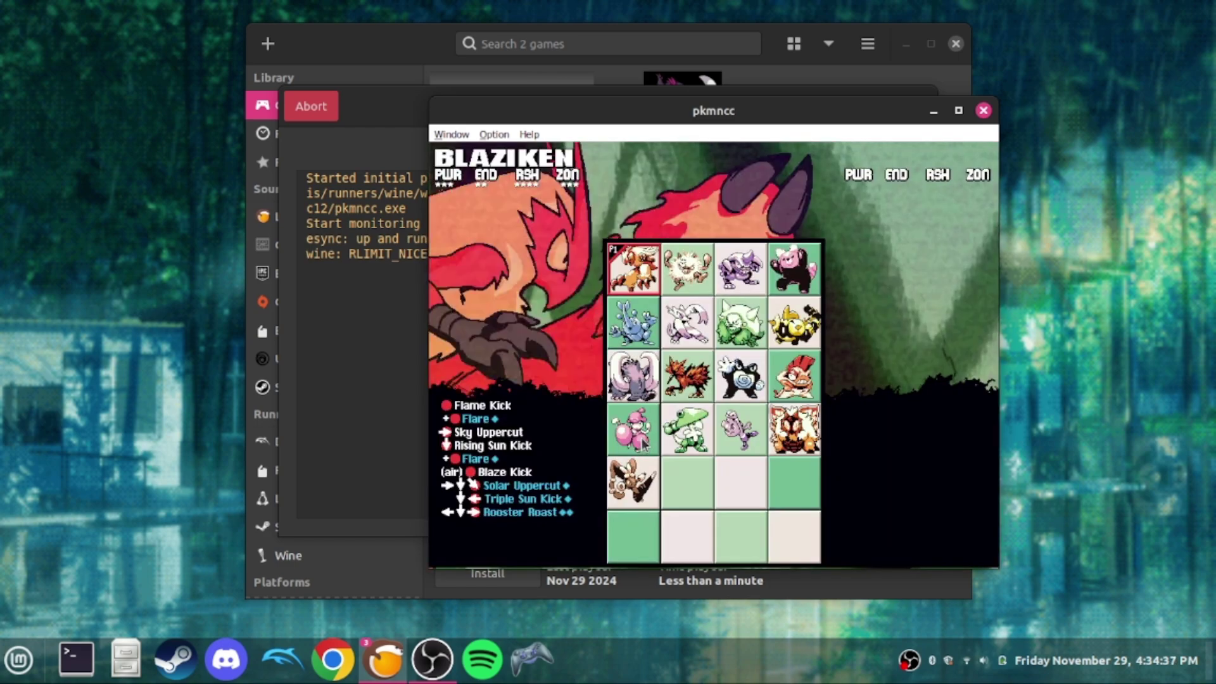
pyautogui.click(983, 110)
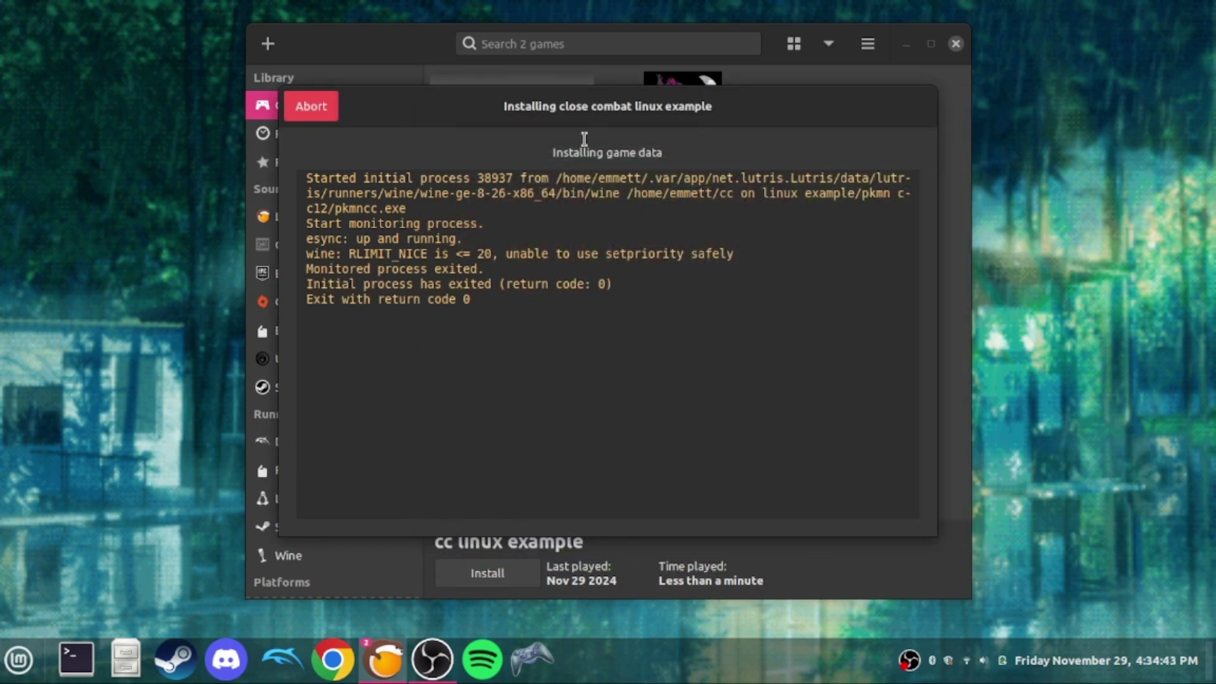
# Close the completion notice and launch close combat linux example, which reports no executable.
pyautogui.click(309, 105)
pyautogui.click(503, 108)
pyautogui.doubleClick(504, 107)
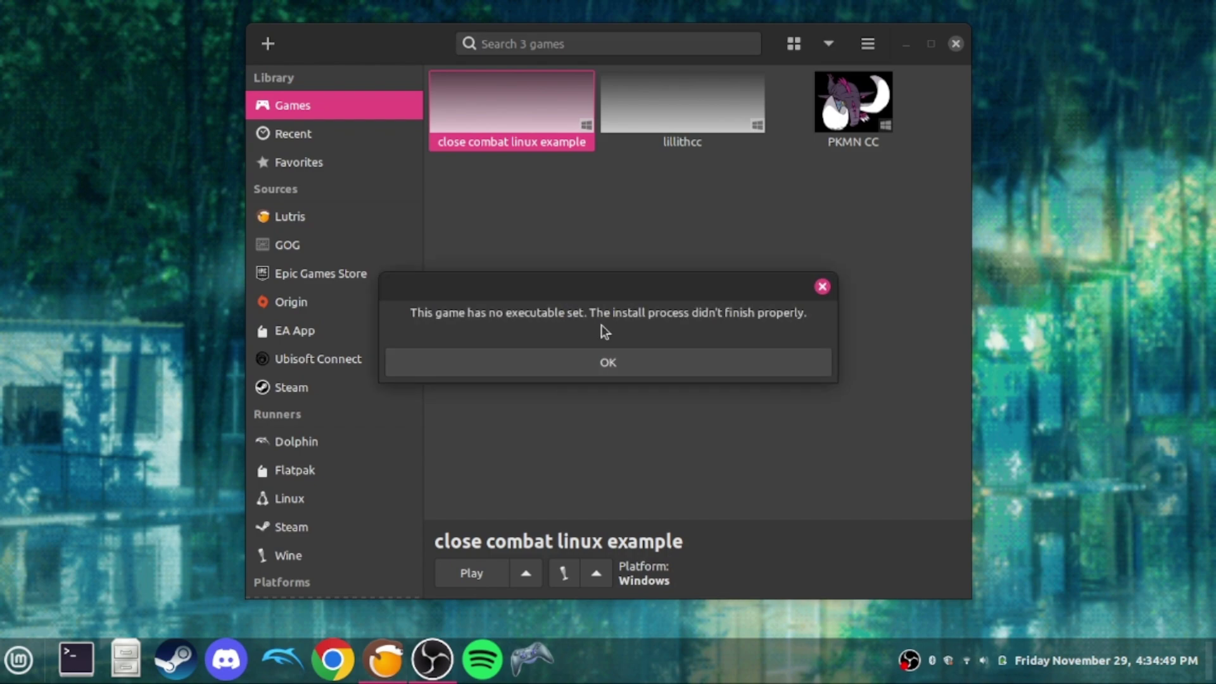
# Dismiss the no-executable error and open the game's Configure Game options.
pyautogui.click(515, 360)
pyautogui.click(525, 571)
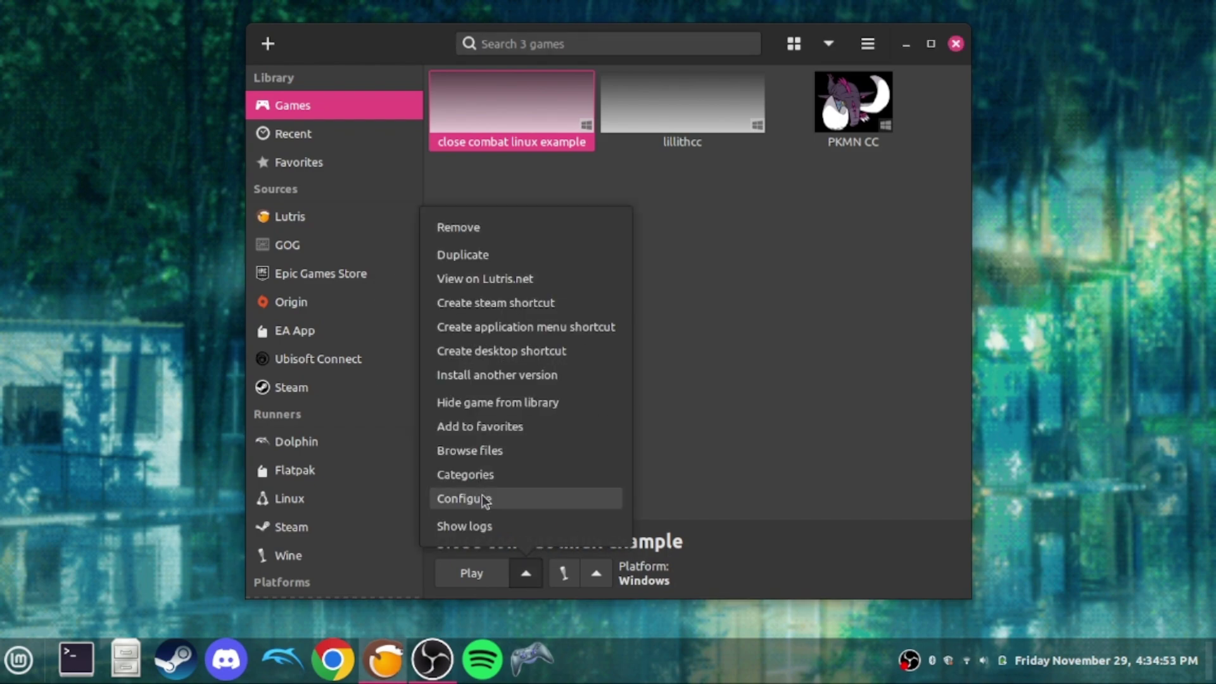
pyautogui.click(525, 570)
pyautogui.click(525, 570)
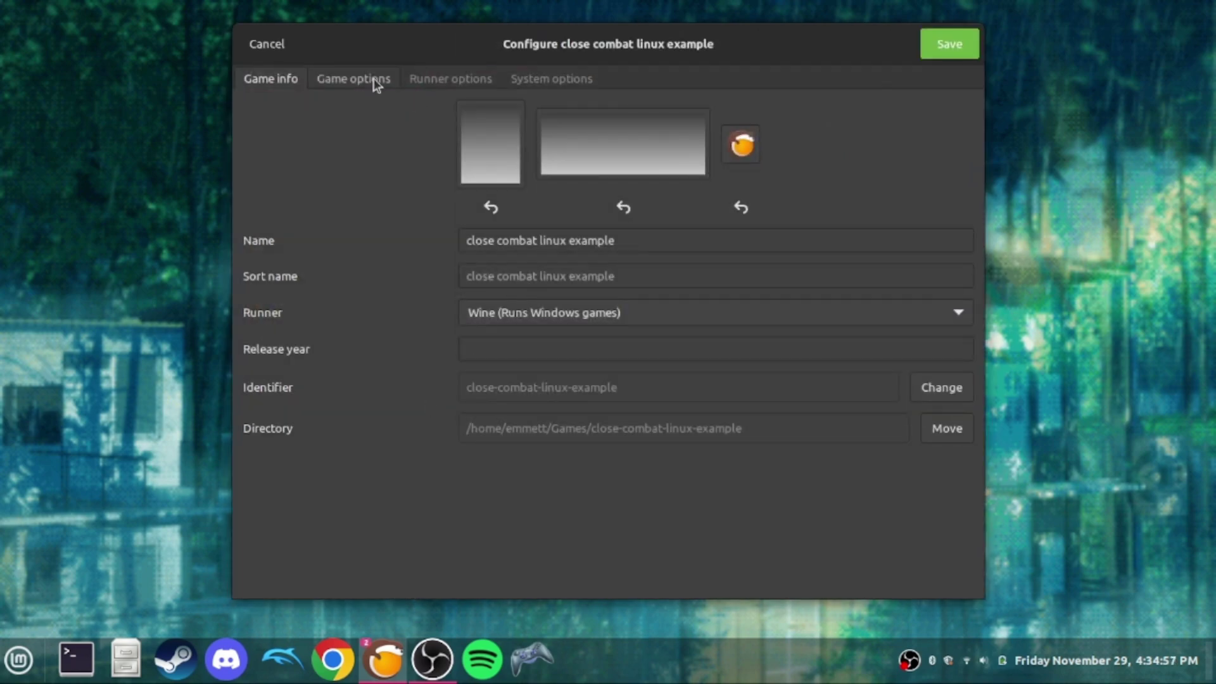
pyautogui.click(387, 84)
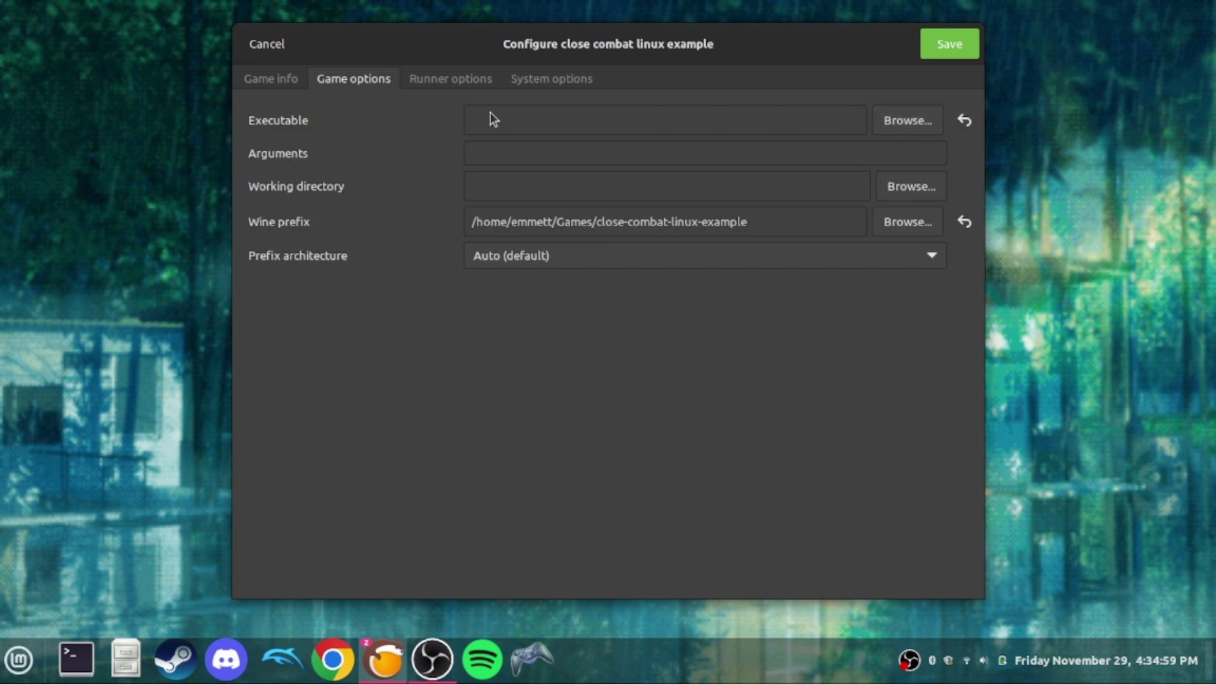
# Set the executable to pkmncc.exe in cc on linux example > pkmn cc12 and save.
pyautogui.click(889, 122)
pyautogui.doubleClick(339, 125)
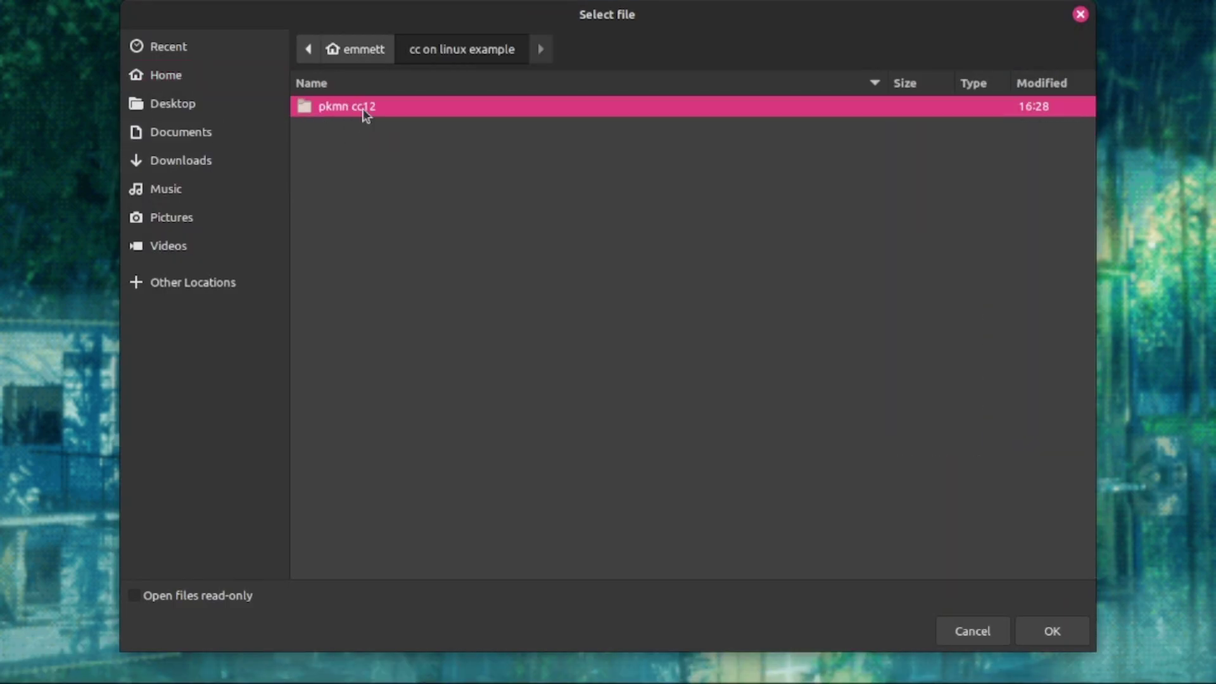
pyautogui.doubleClick(362, 108)
pyautogui.scroll(-3, 347, 210)
pyautogui.scroll(-10, 347, 210)
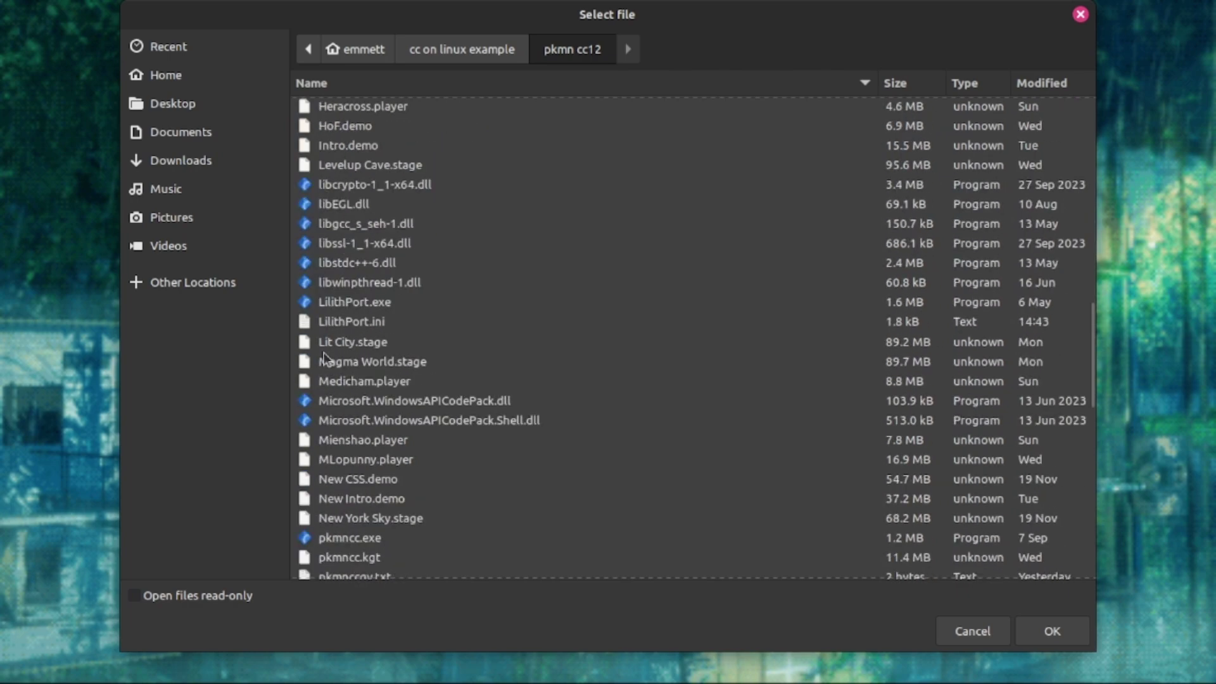
pyautogui.click(350, 538)
pyautogui.click(1052, 630)
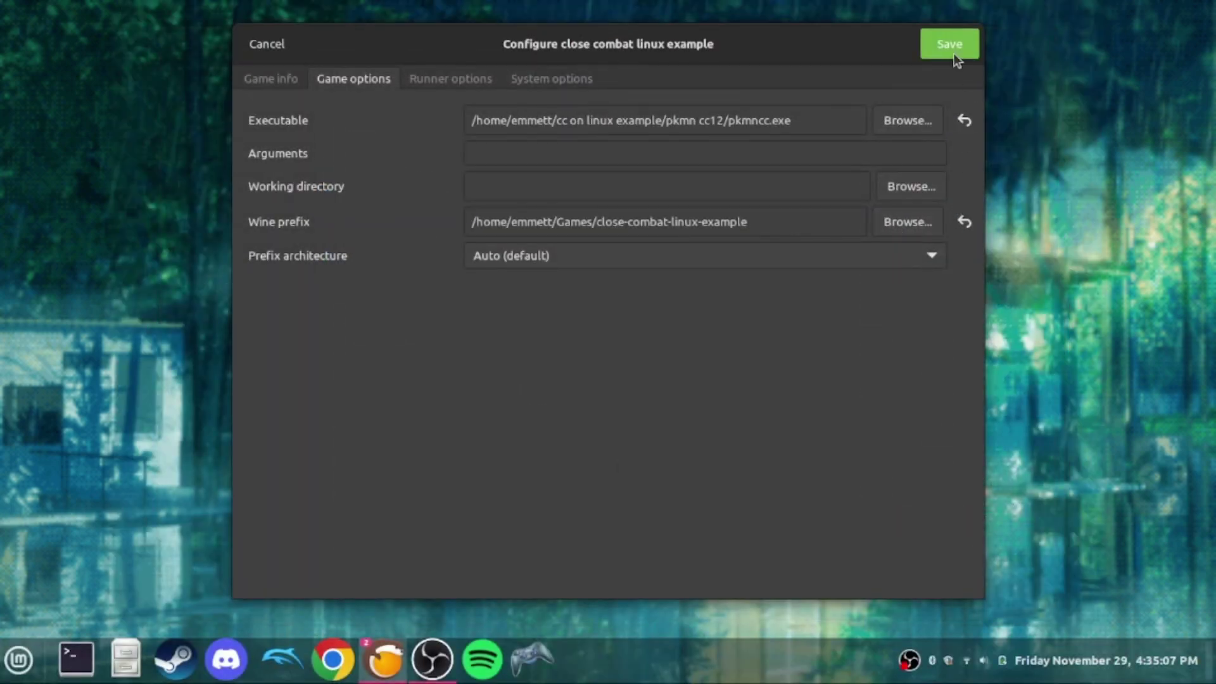
pyautogui.press('Return')
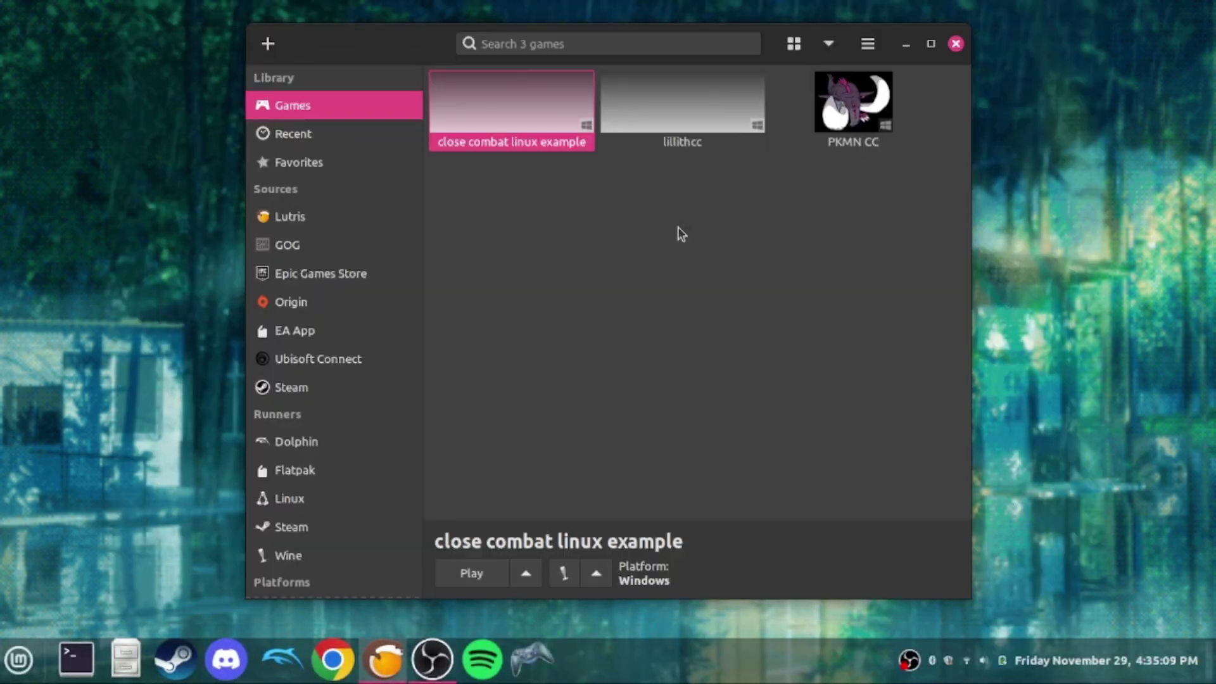
# Launch close combat linux example with Play, then close the running game.
pyautogui.click(476, 567)
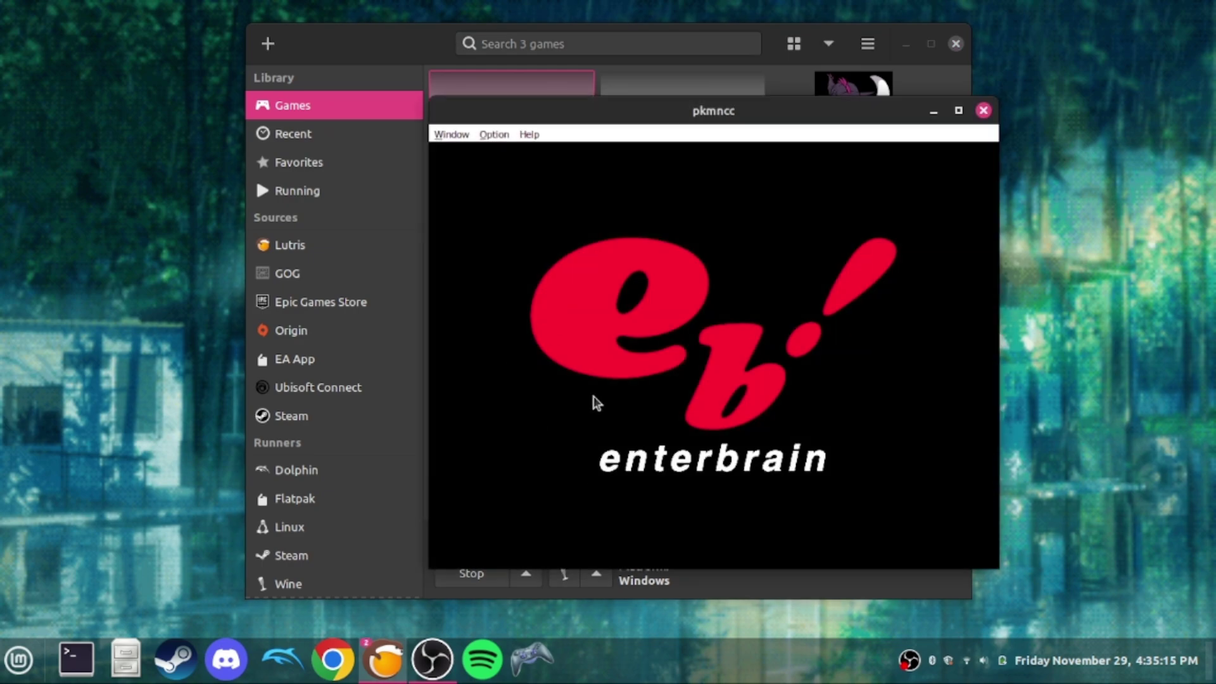
pyautogui.click(983, 110)
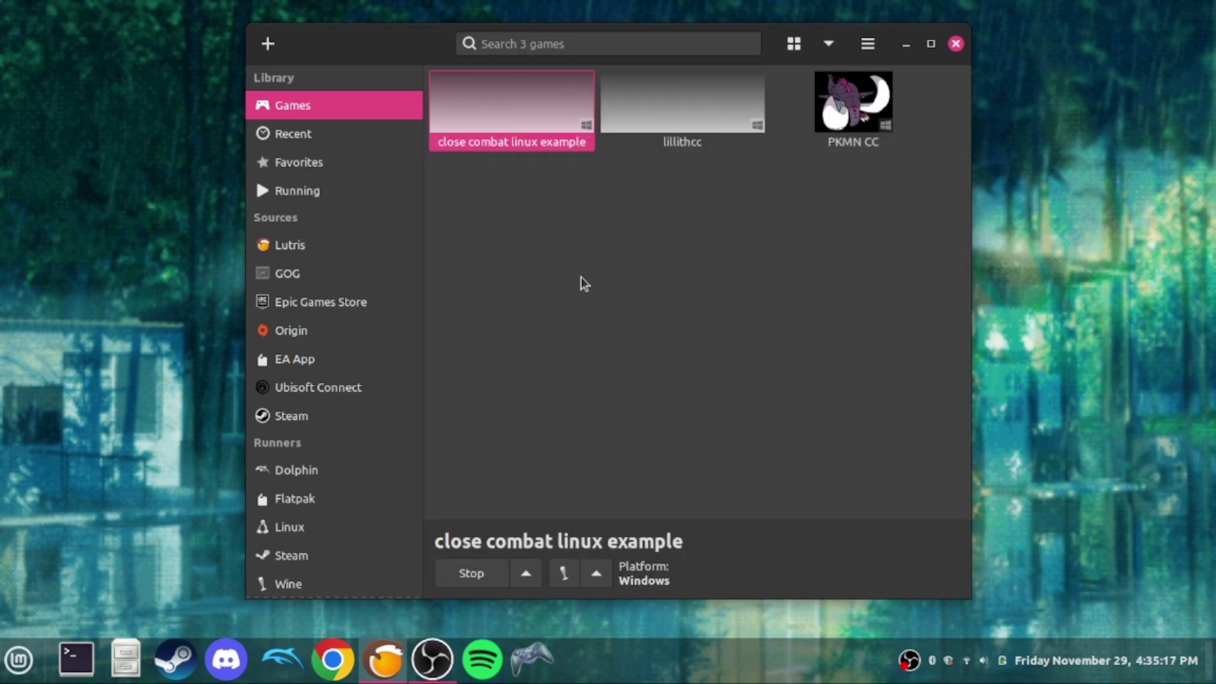
pyautogui.click(267, 43)
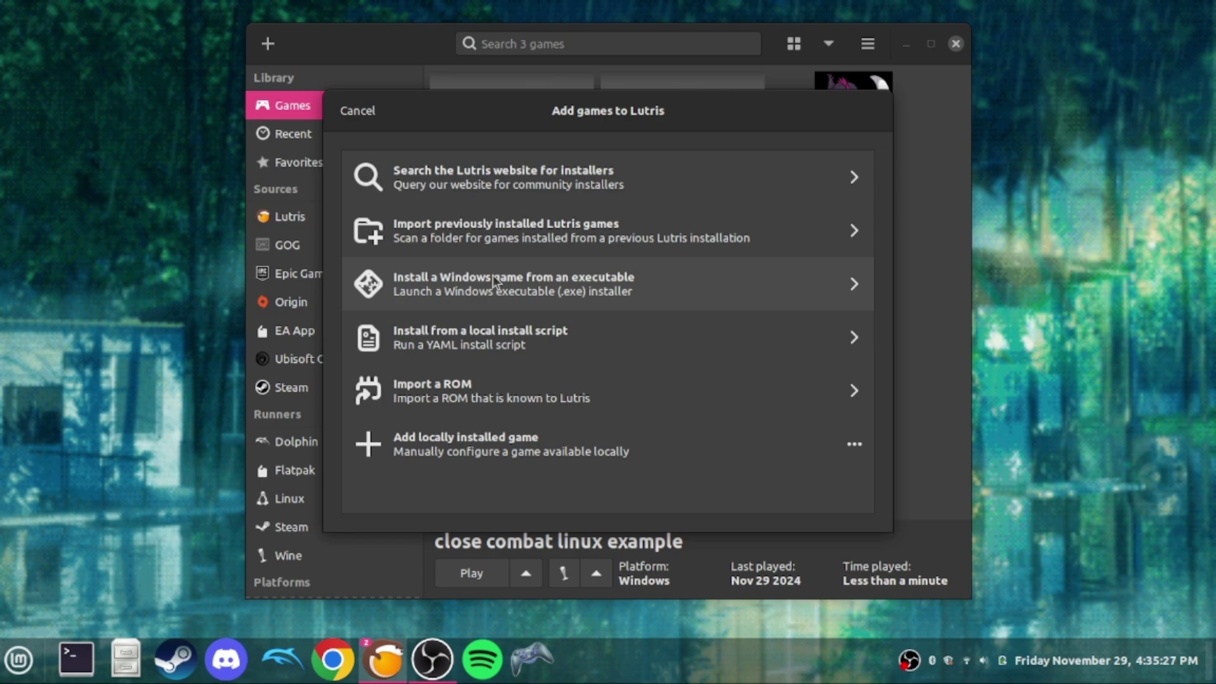
# Set up a Windows executable game named 'lilith linux example' with the Windows XP 32-bit preset.
pyautogui.click(492, 275)
pyautogui.click(466, 181)
pyautogui.write('lilith install')
pyautogui.press('BackSpace')
pyautogui.press('BackSpace')
pyautogui.press('BackSpace')
pyautogui.press('BackSpace')
pyautogui.press('BackSpace')
pyautogui.press('BackSpace')
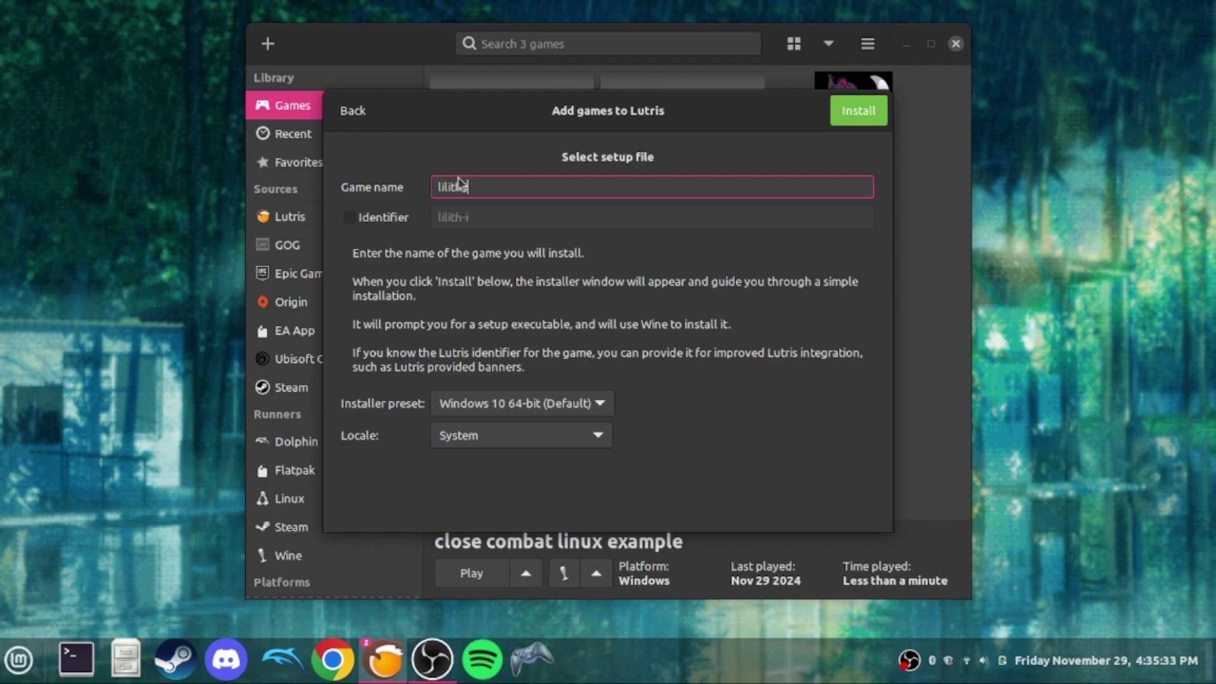
pyautogui.write('linux example')
pyautogui.click(535, 406)
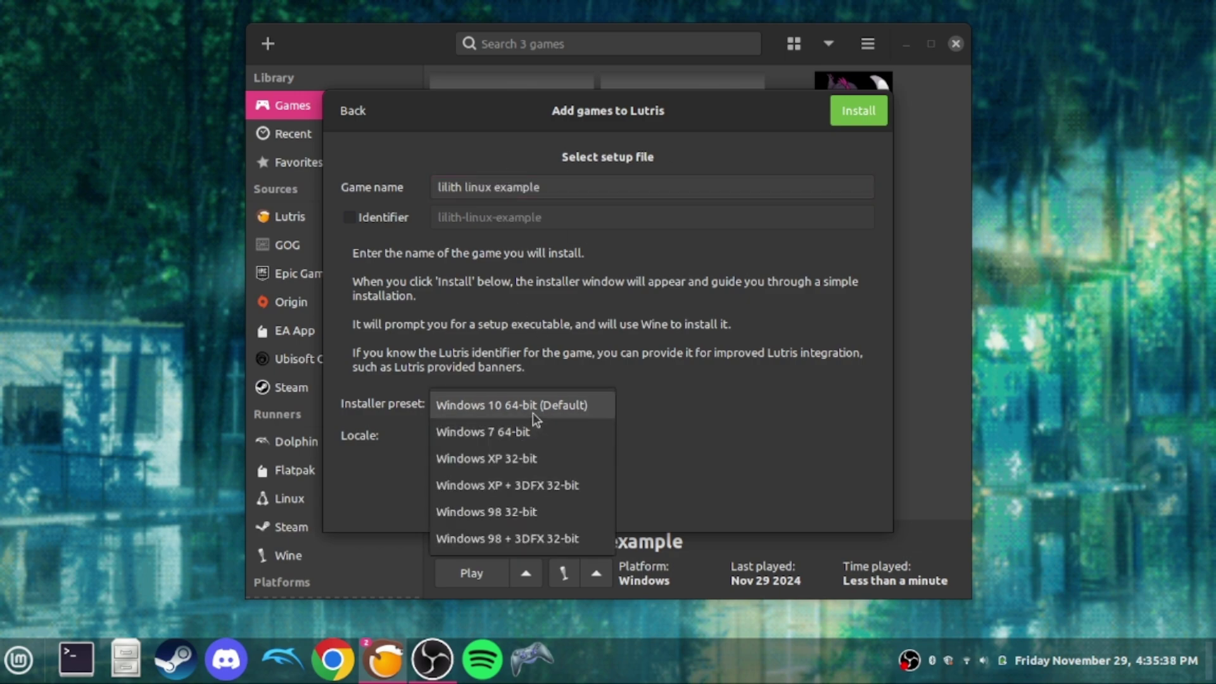
pyautogui.click(538, 466)
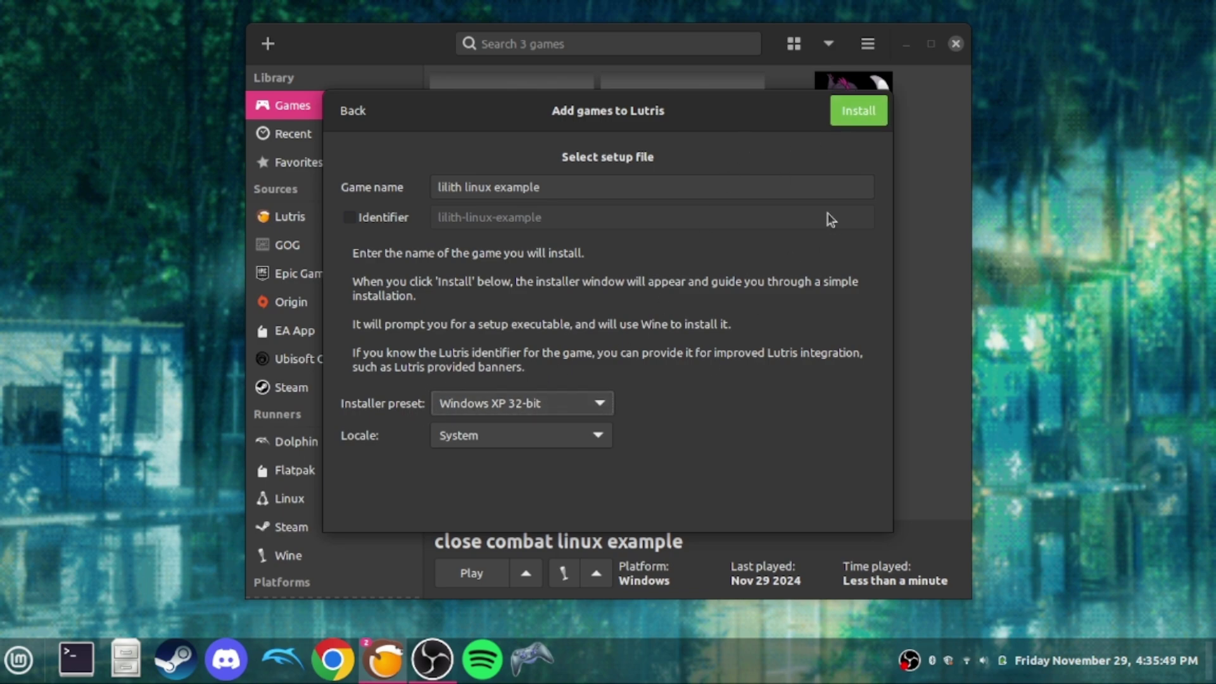
# Start the install and accept the default install directory.
pyautogui.click(858, 118)
pyautogui.click(876, 170)
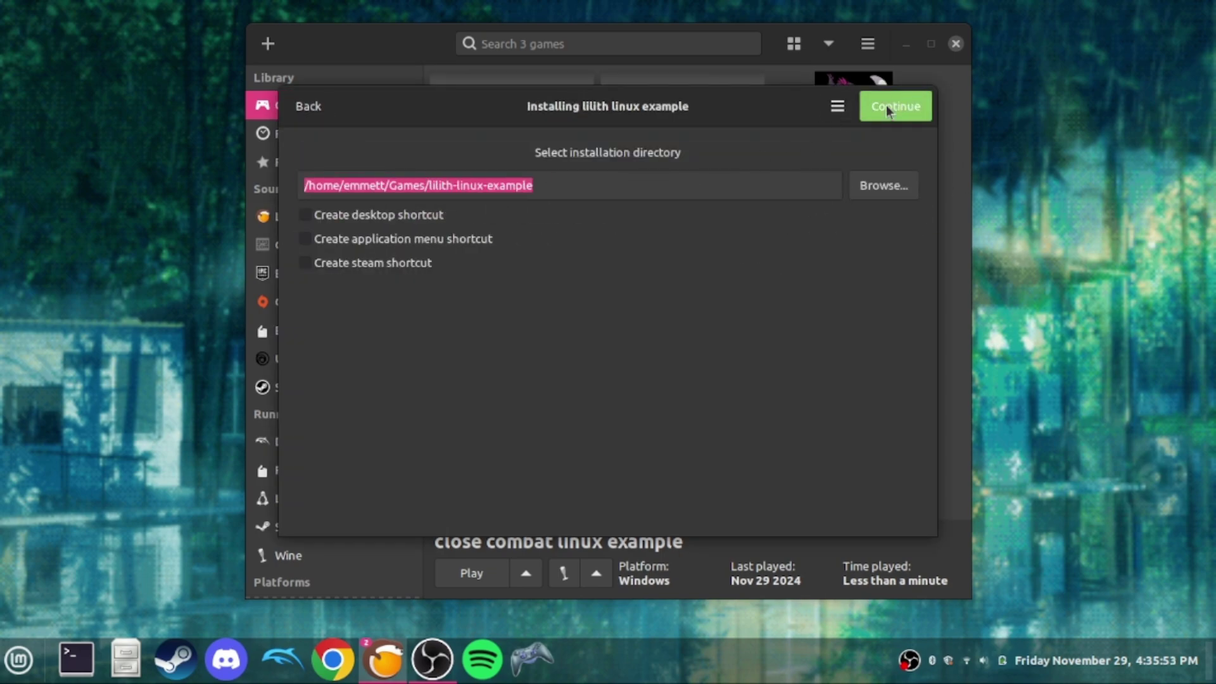
pyautogui.click(886, 108)
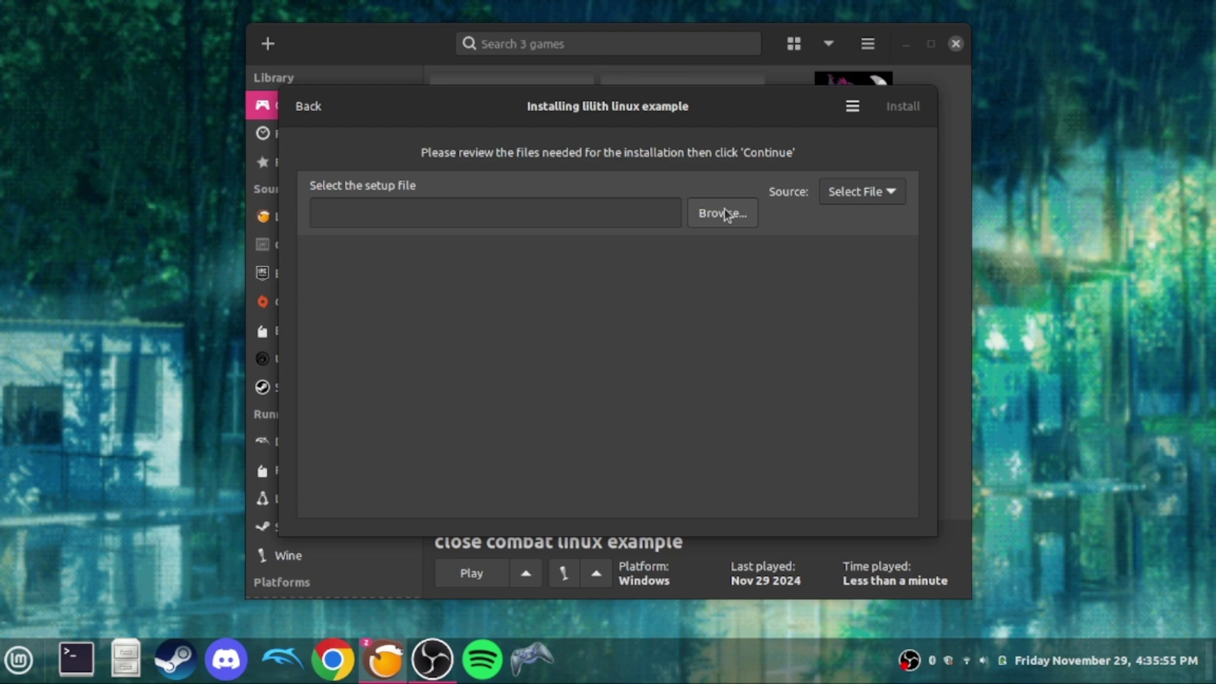
# Choose LilithPort.exe from cc on linux example > pkmn cc12 as the setup file and install.
pyautogui.click(720, 210)
pyautogui.doubleClick(419, 142)
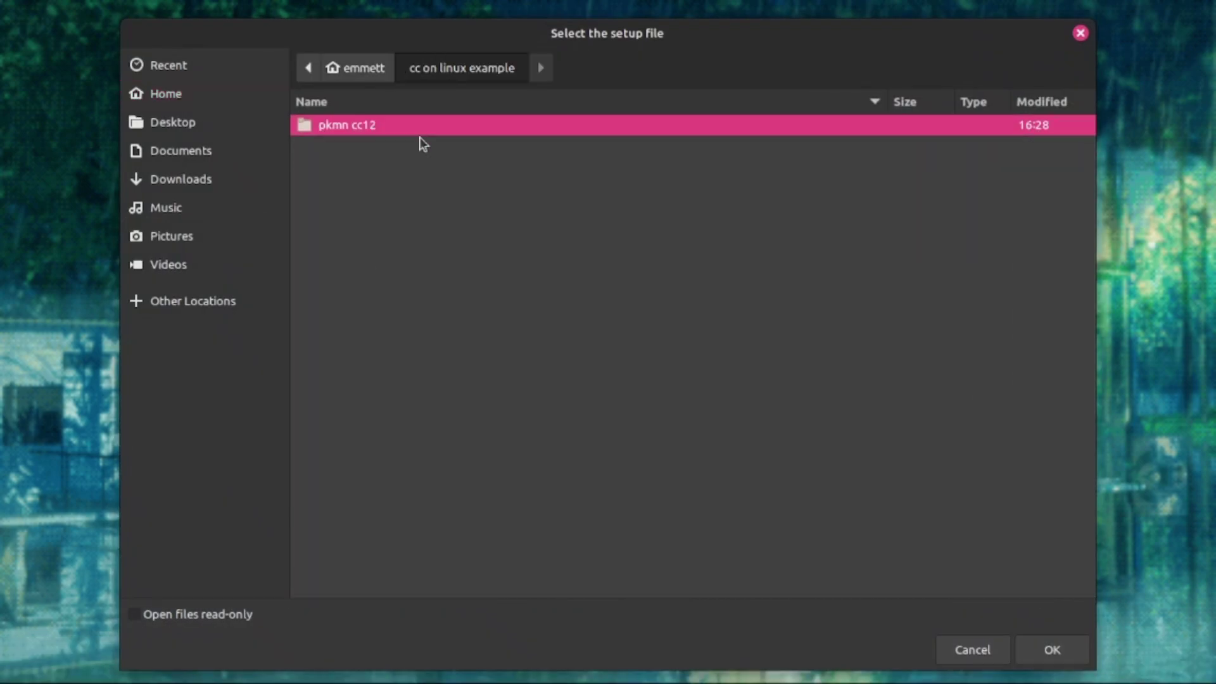
pyautogui.doubleClick(420, 127)
pyautogui.scroll(-20, 455, 303)
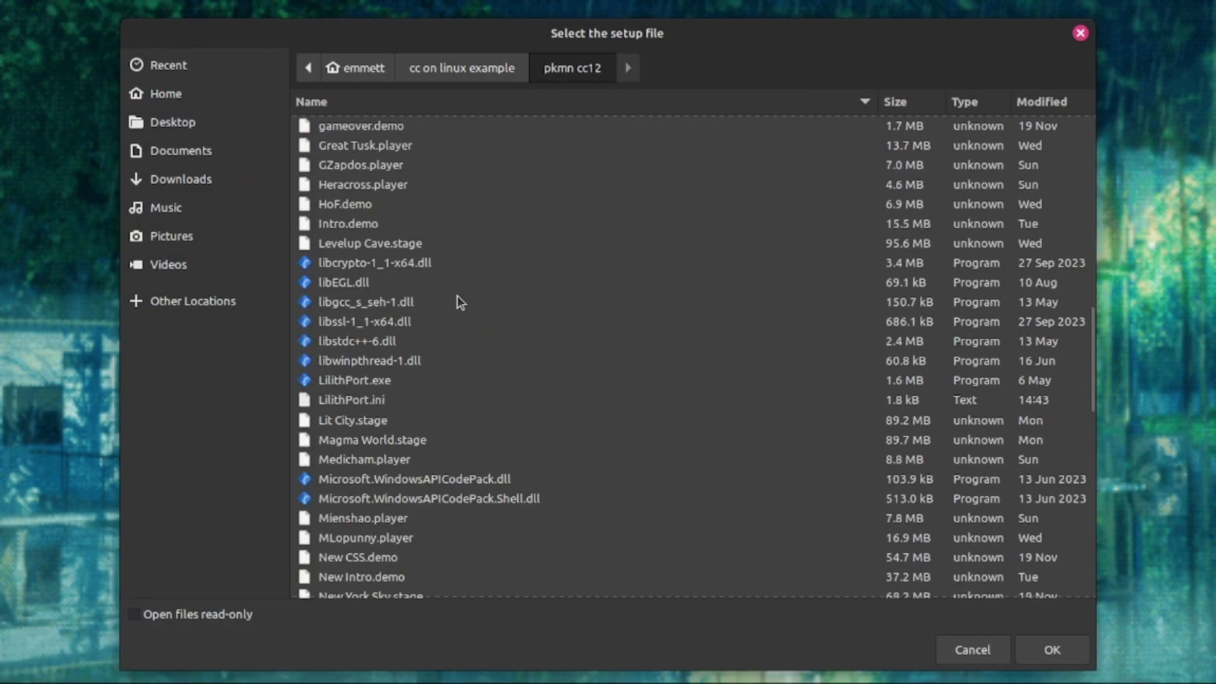
pyautogui.click(373, 322)
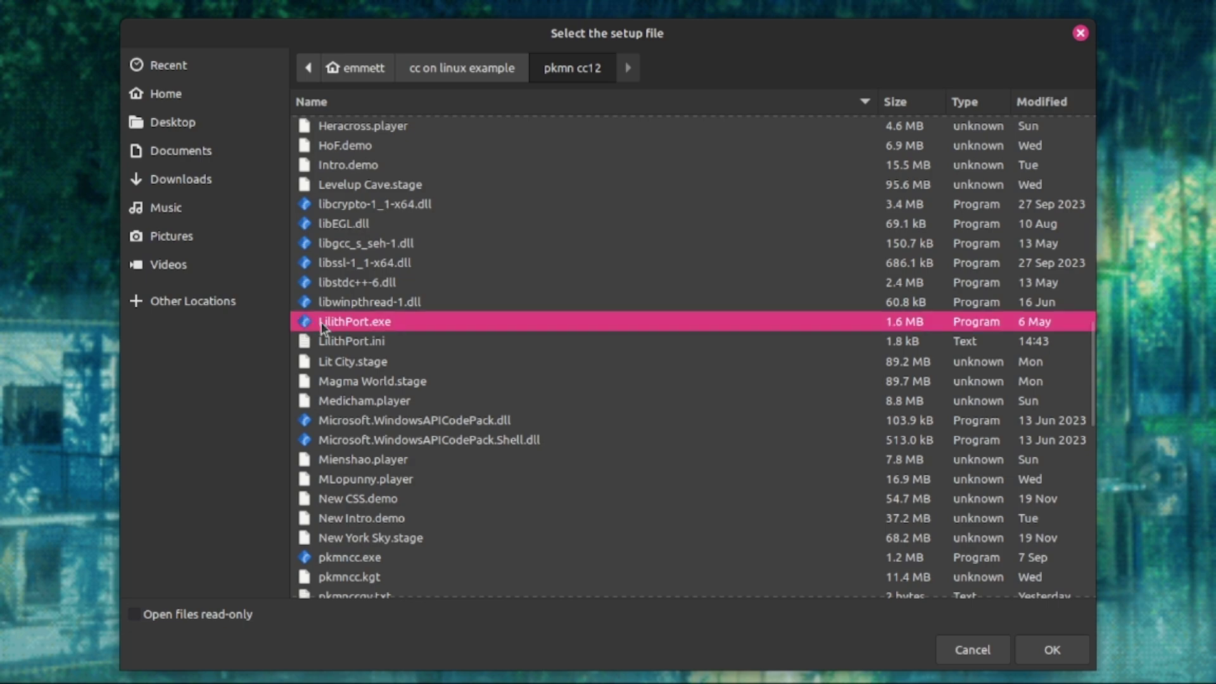
pyautogui.press('Return')
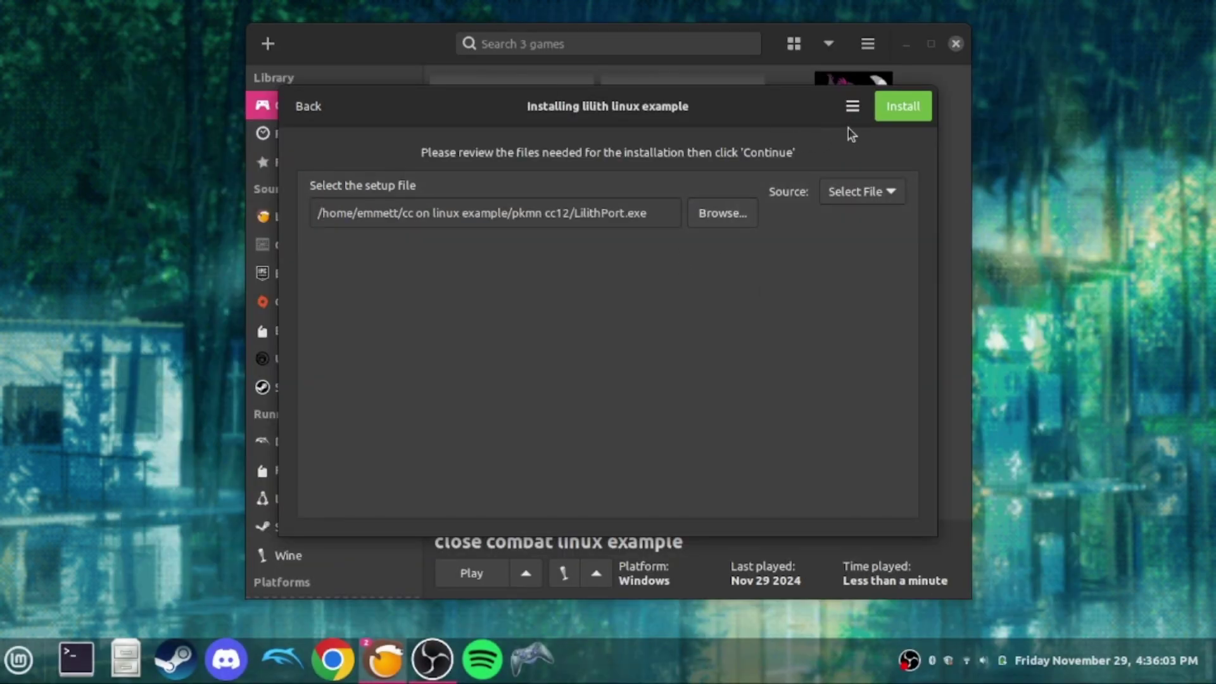
pyautogui.click(893, 113)
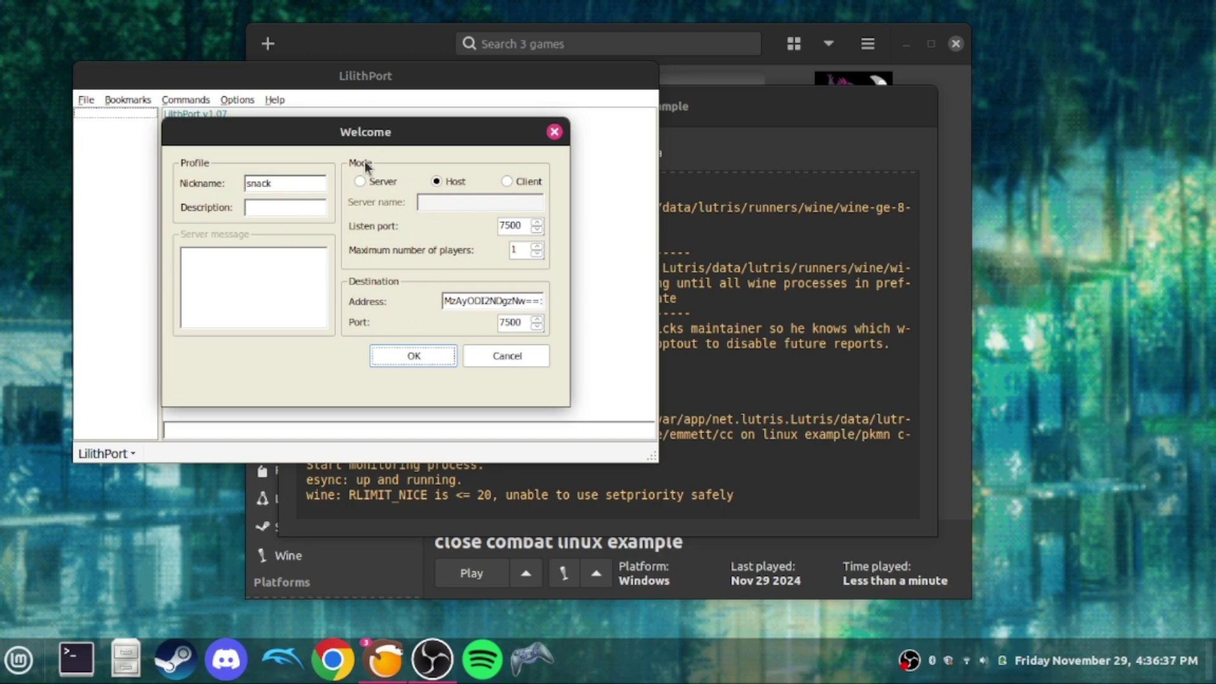
# Set the LilithPort Welcome mode to Host and start hosting on port 7500.
pyautogui.click(360, 181)
pyautogui.click(526, 181)
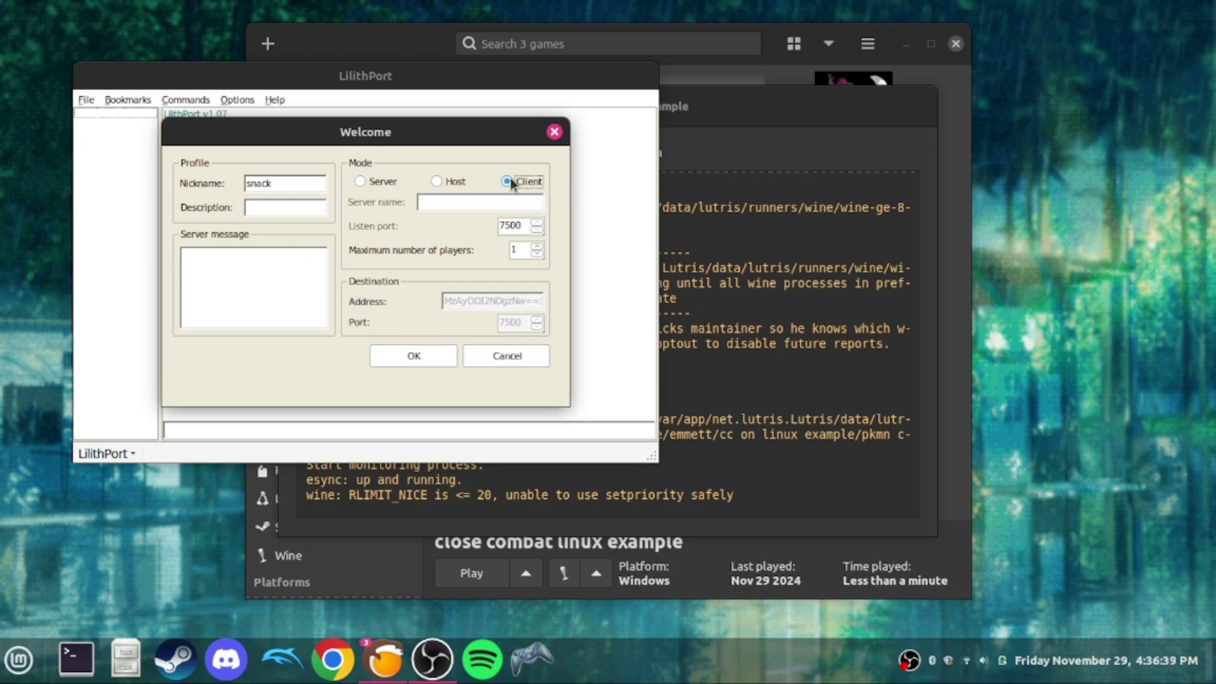
pyautogui.click(449, 181)
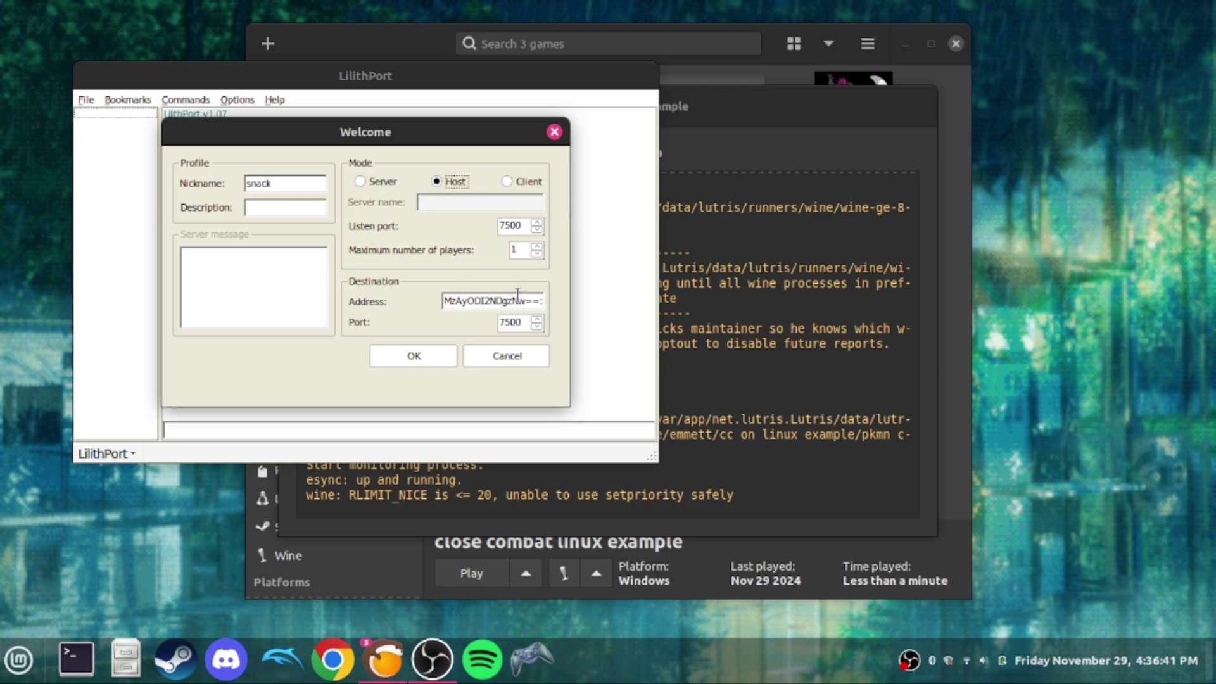
pyautogui.click(414, 355)
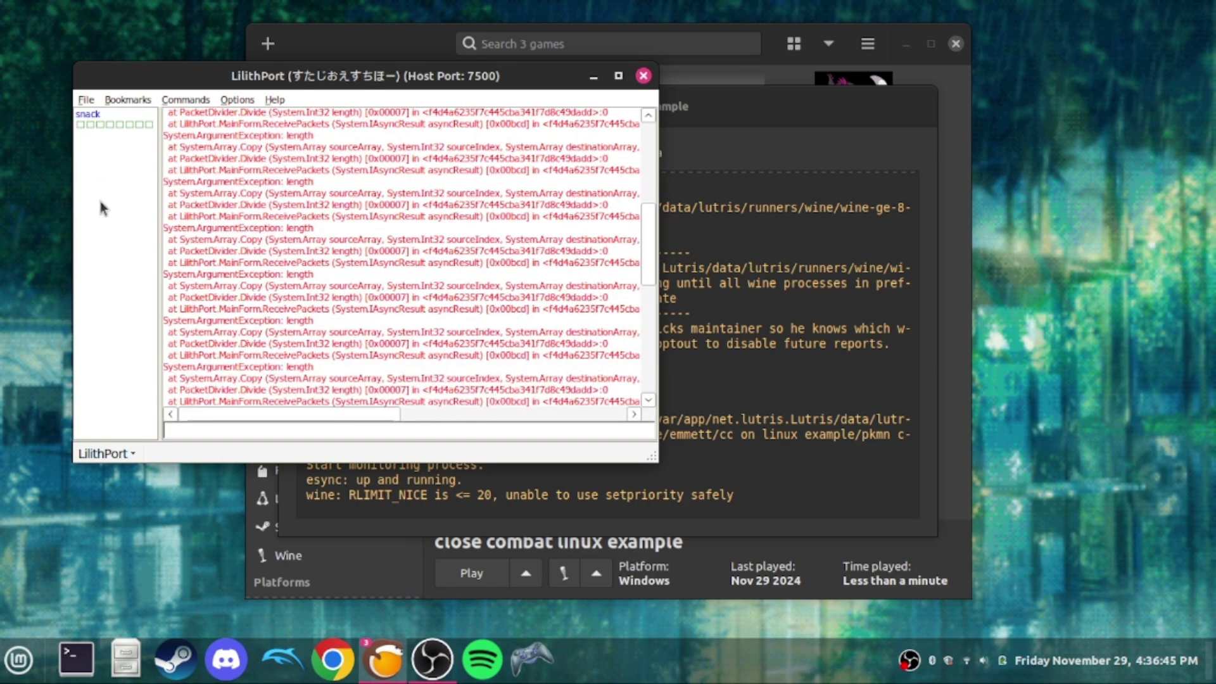
# Review the LilithPort chat log, then close the LilithPort window.
pyautogui.scroll(8, 301, 347)
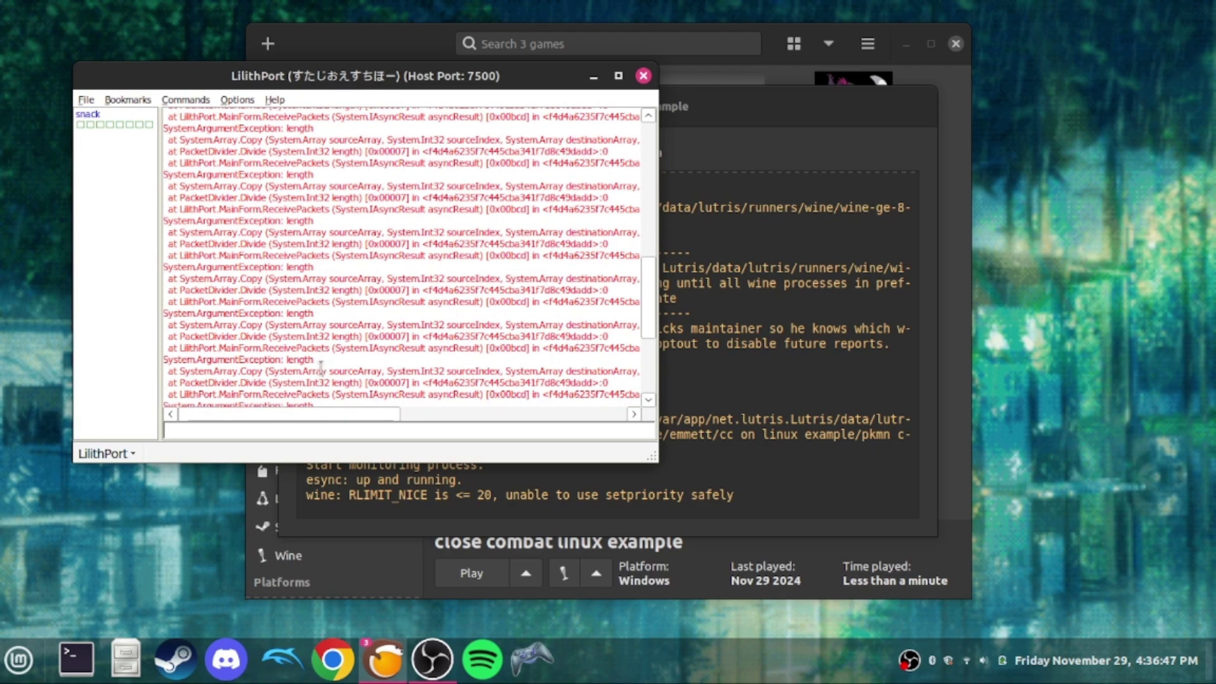
pyautogui.scroll(-10, 301, 347)
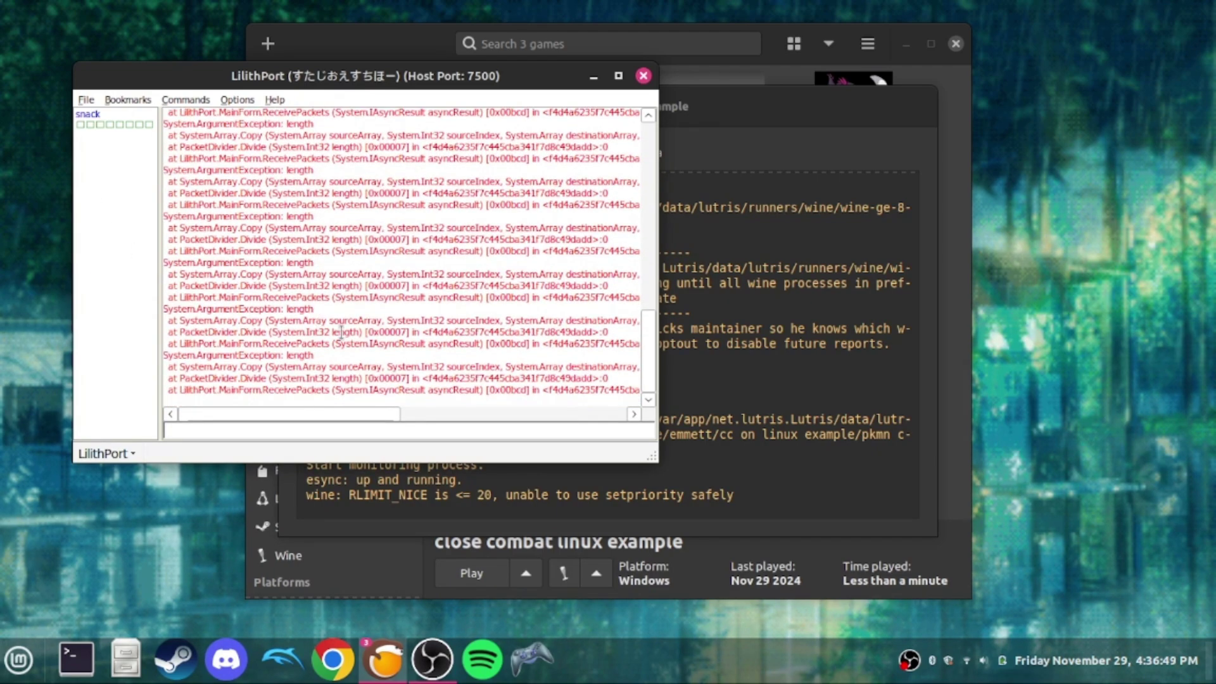
pyautogui.click(644, 75)
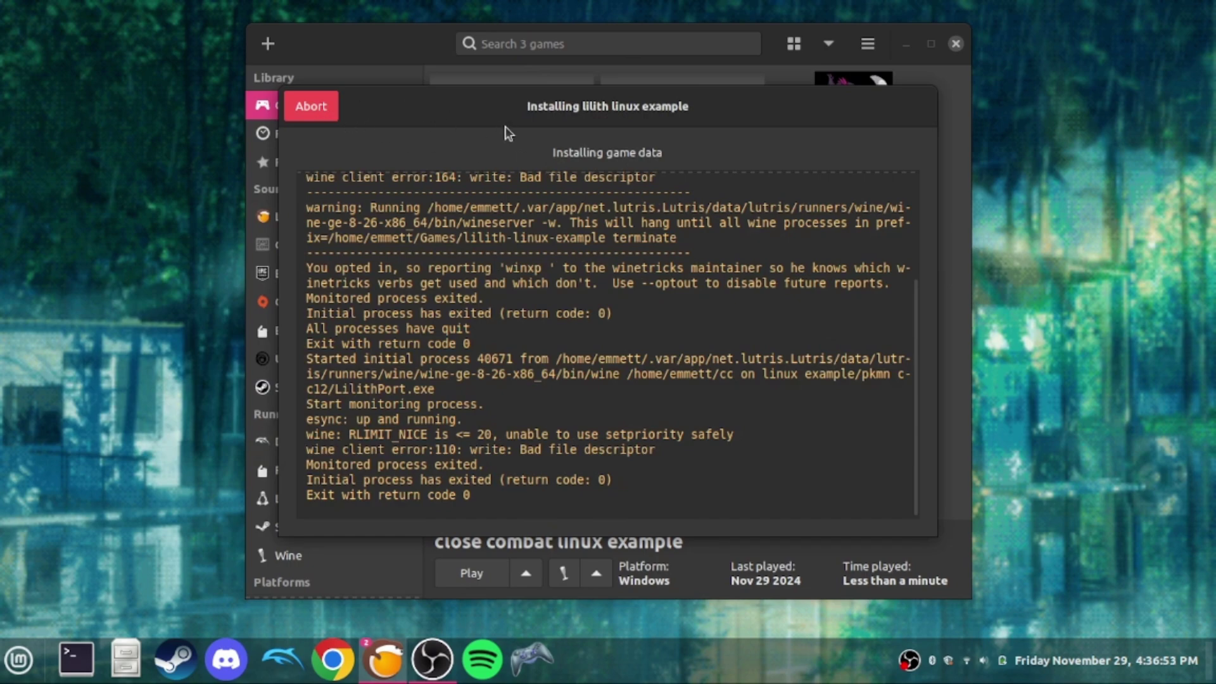
# Close the finished installer and open Game options for 'lilith linux example'.
pyautogui.click(309, 106)
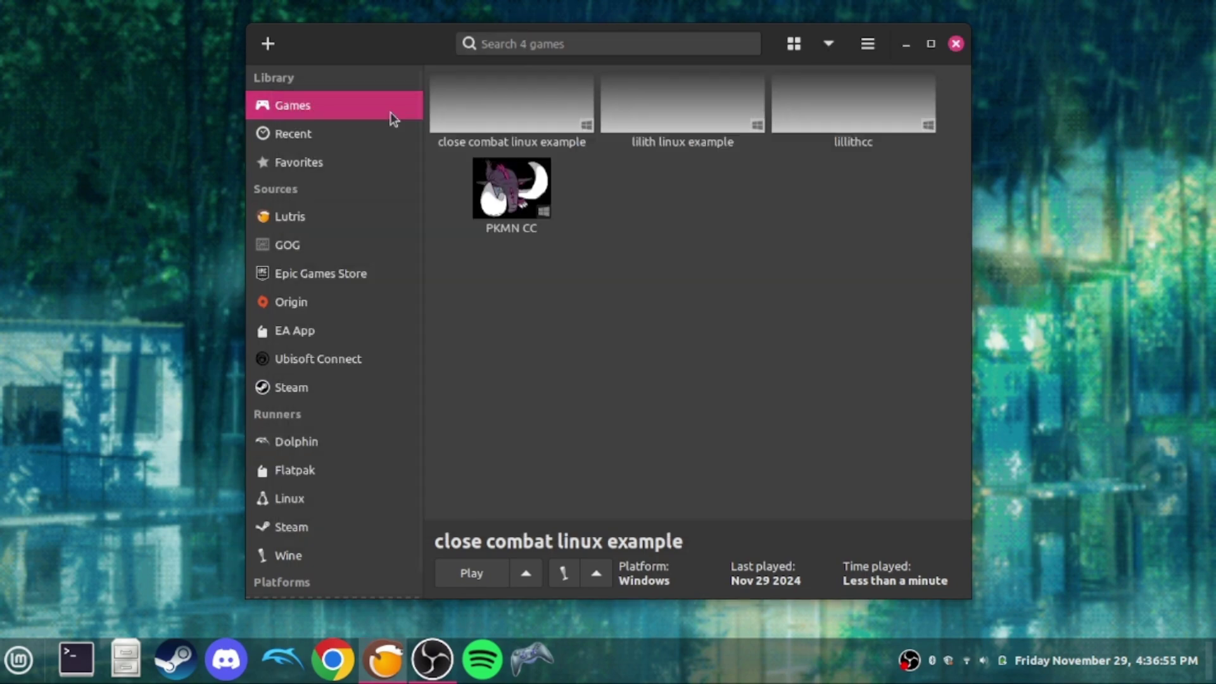
pyautogui.click(644, 127)
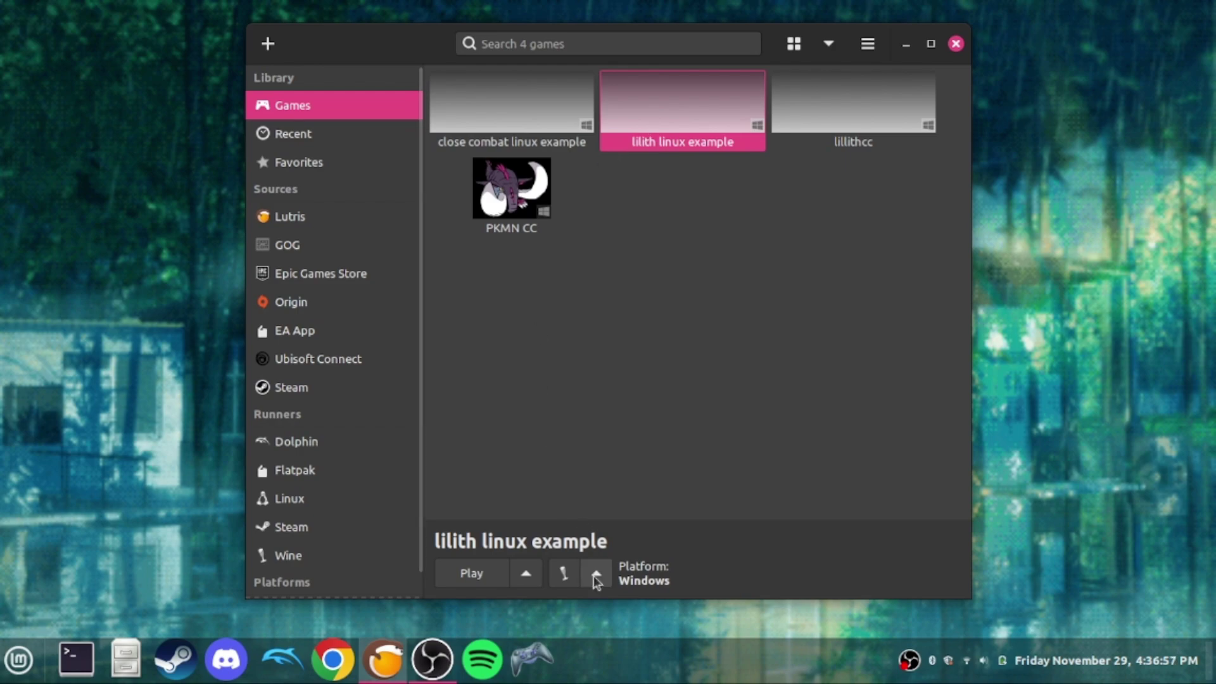
pyautogui.click(526, 573)
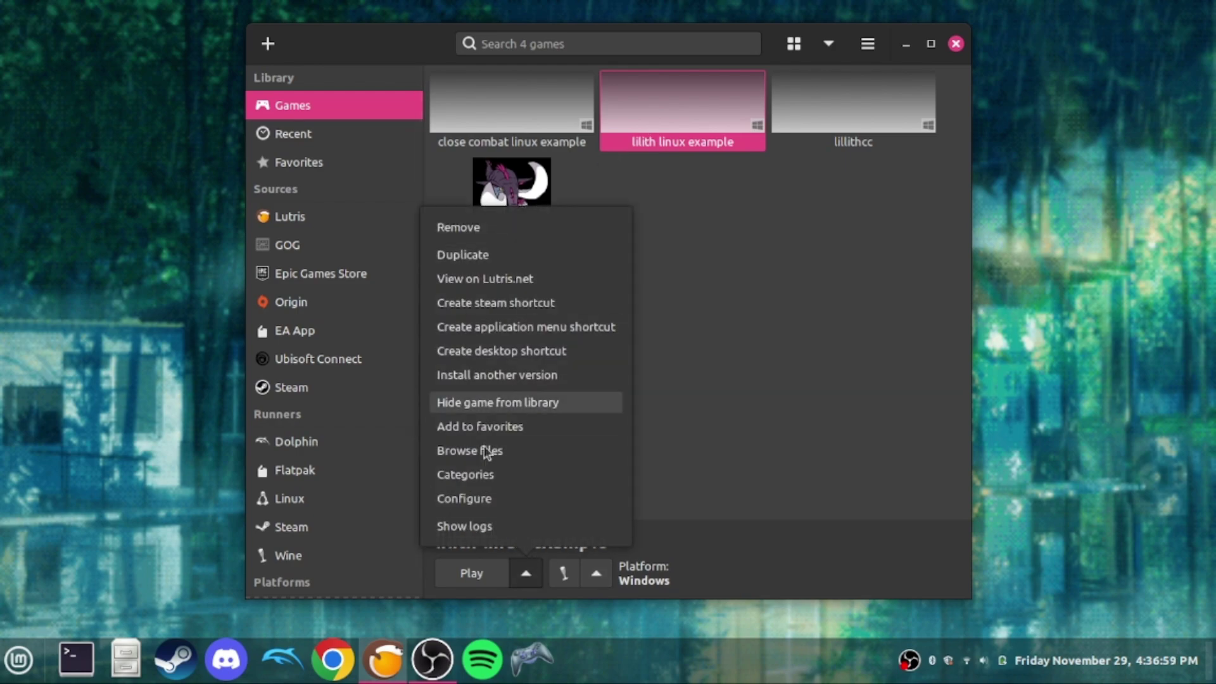
pyautogui.press('Return')
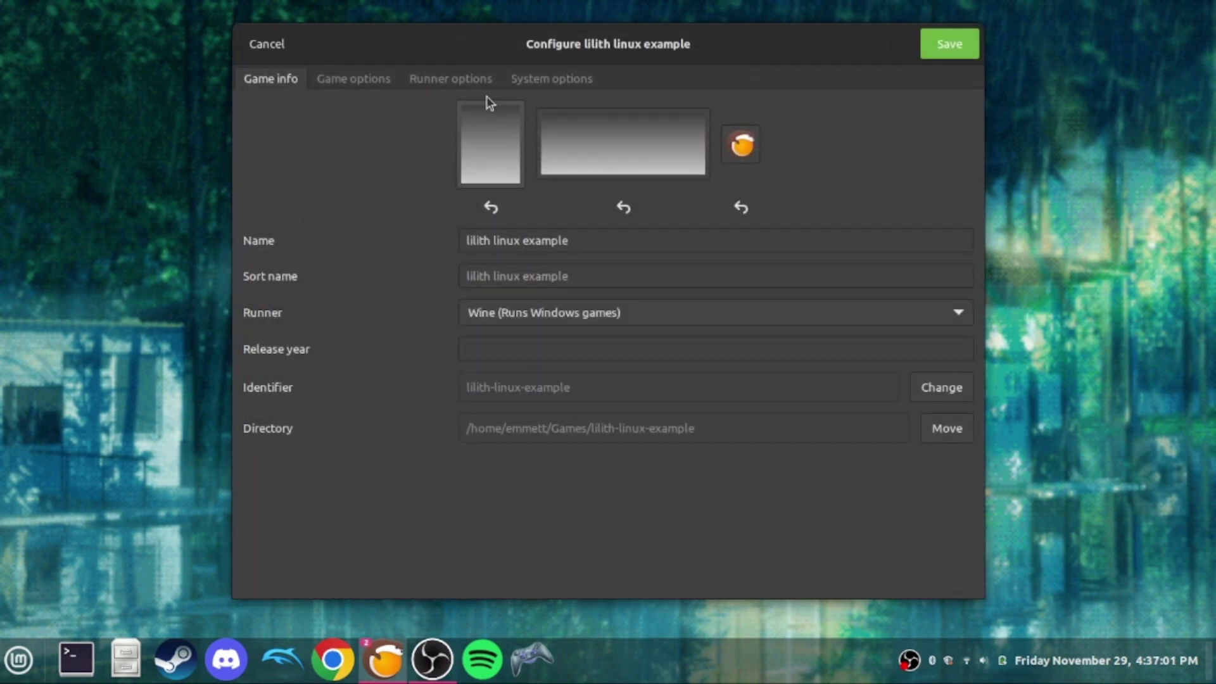
pyautogui.click(352, 78)
# Set the executable to LilithPort.exe in the cc on linux example/pkmn cc12 folder.
pyautogui.click(886, 126)
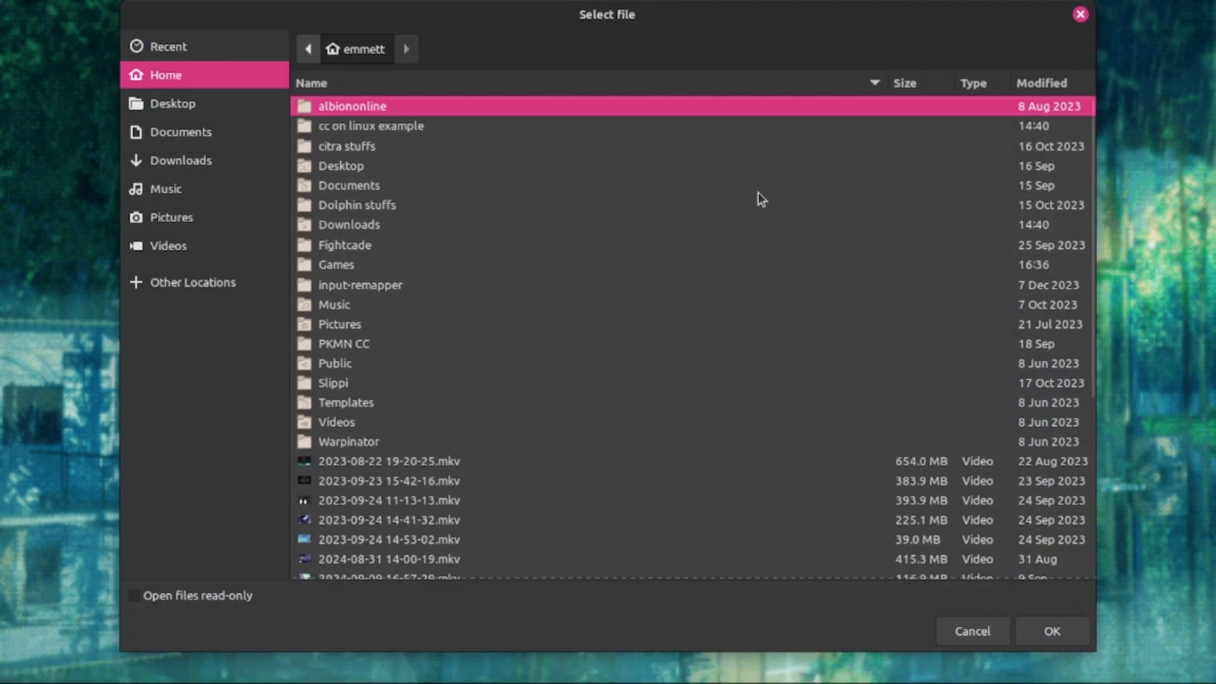
pyautogui.doubleClick(436, 131)
pyautogui.doubleClick(423, 109)
pyautogui.scroll(-15, 427, 237)
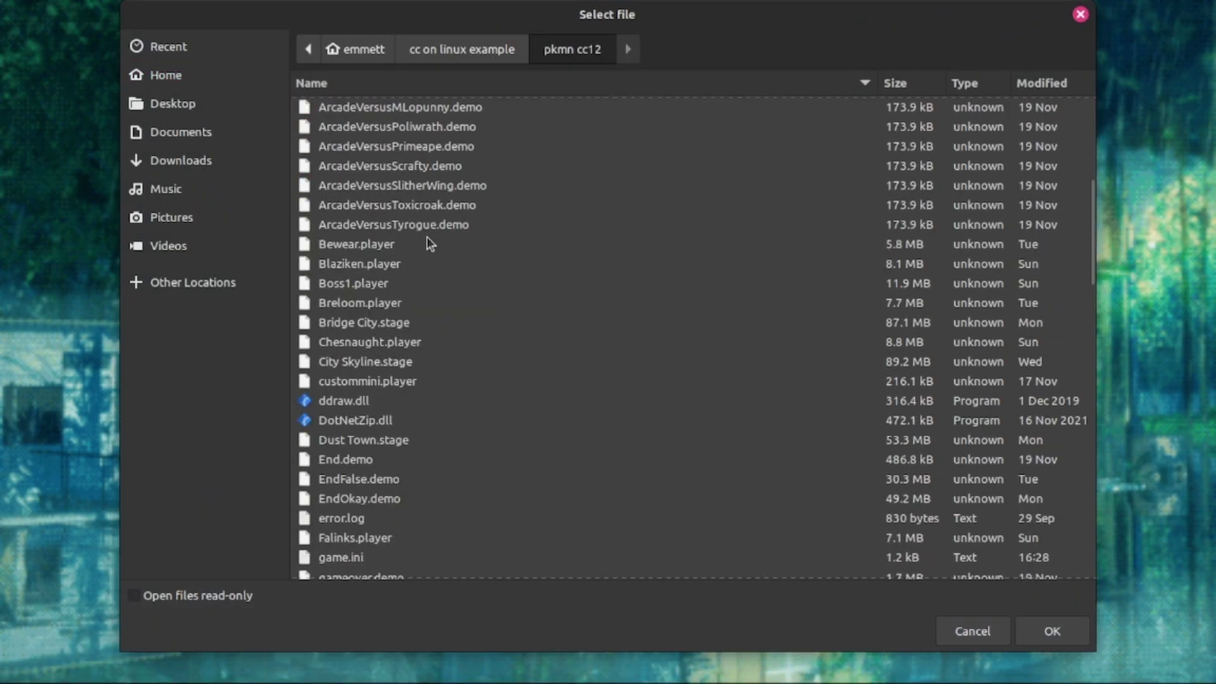
pyautogui.doubleClick(340, 303)
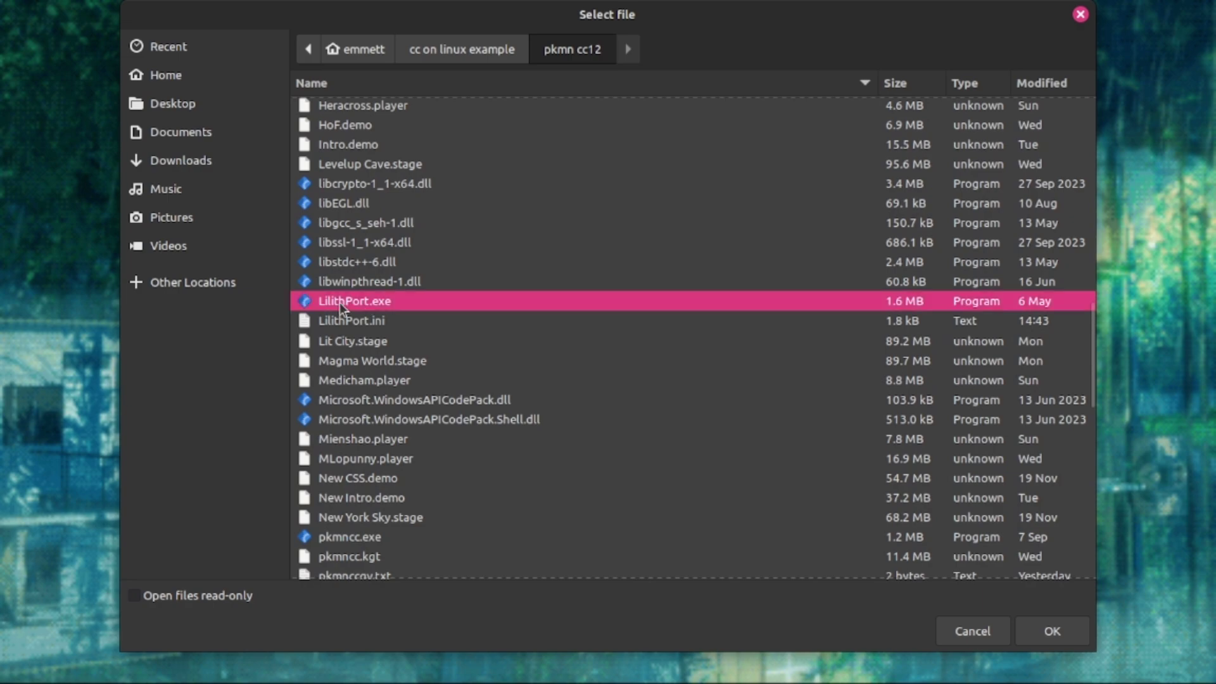